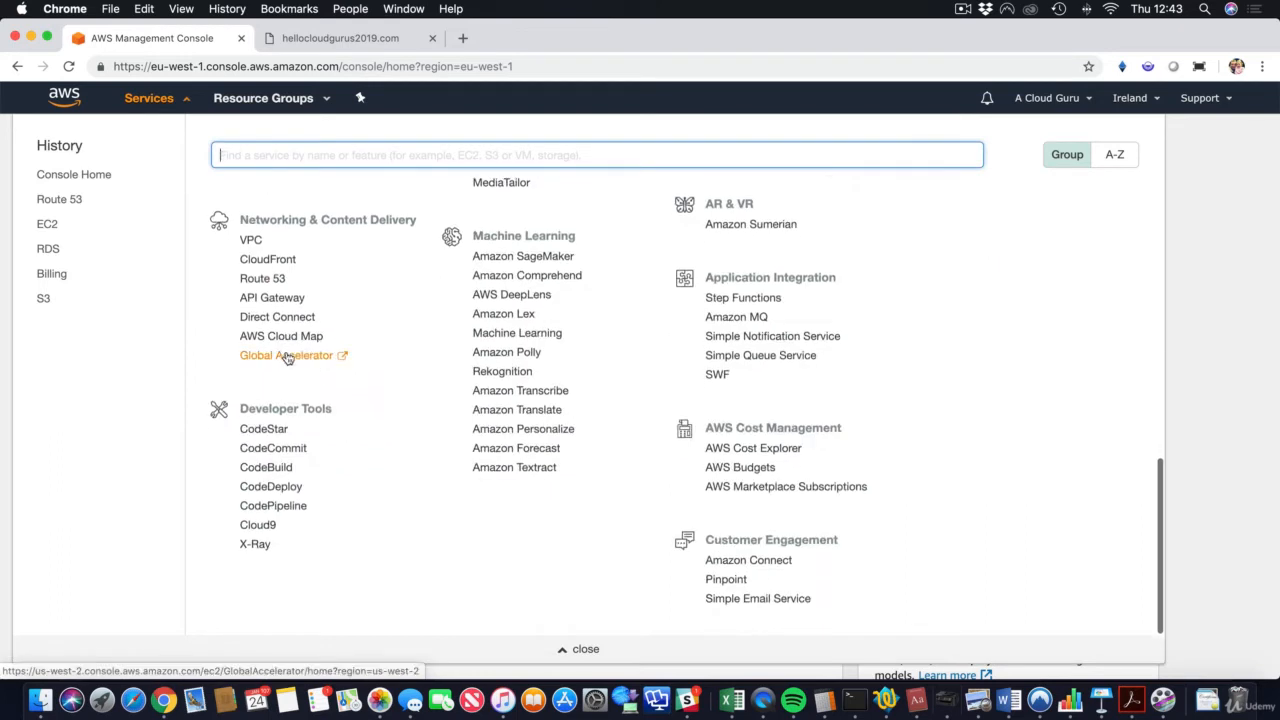
Step: Delete the three-address A record from the hellocloudgurus2019.com zone, leaving only NS and SOA
click(272, 281)
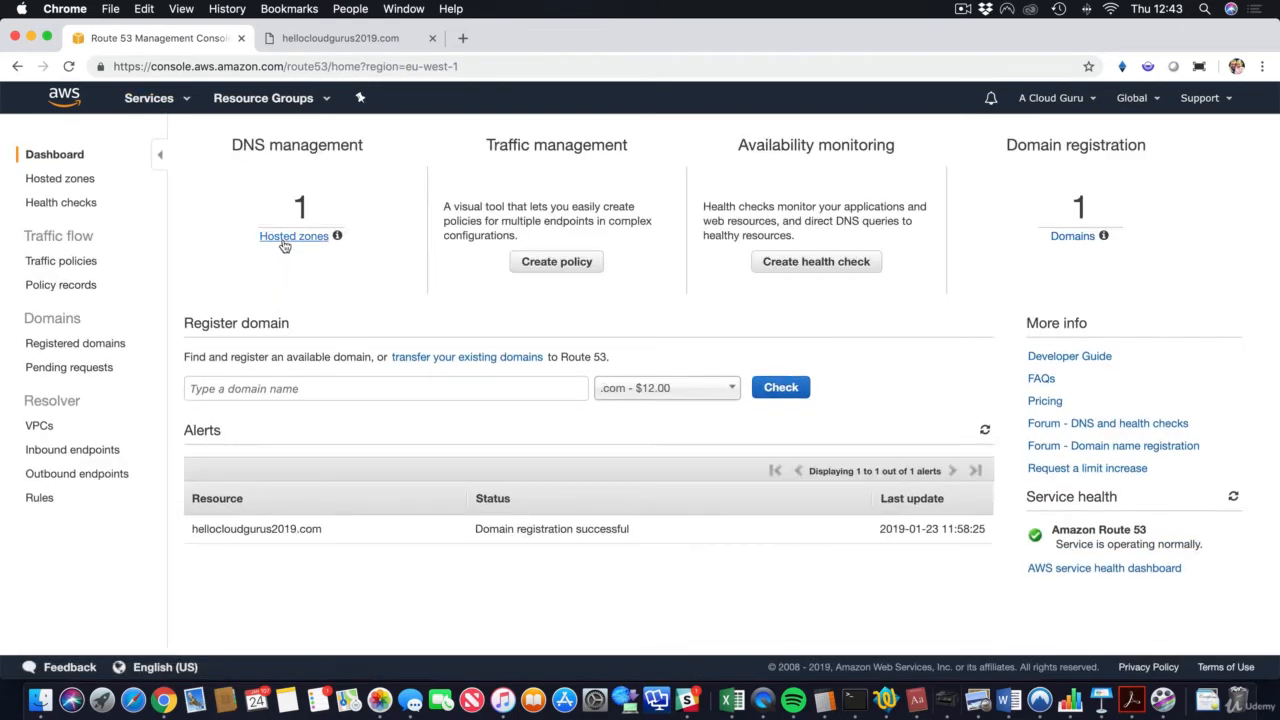
click(287, 236)
click(300, 244)
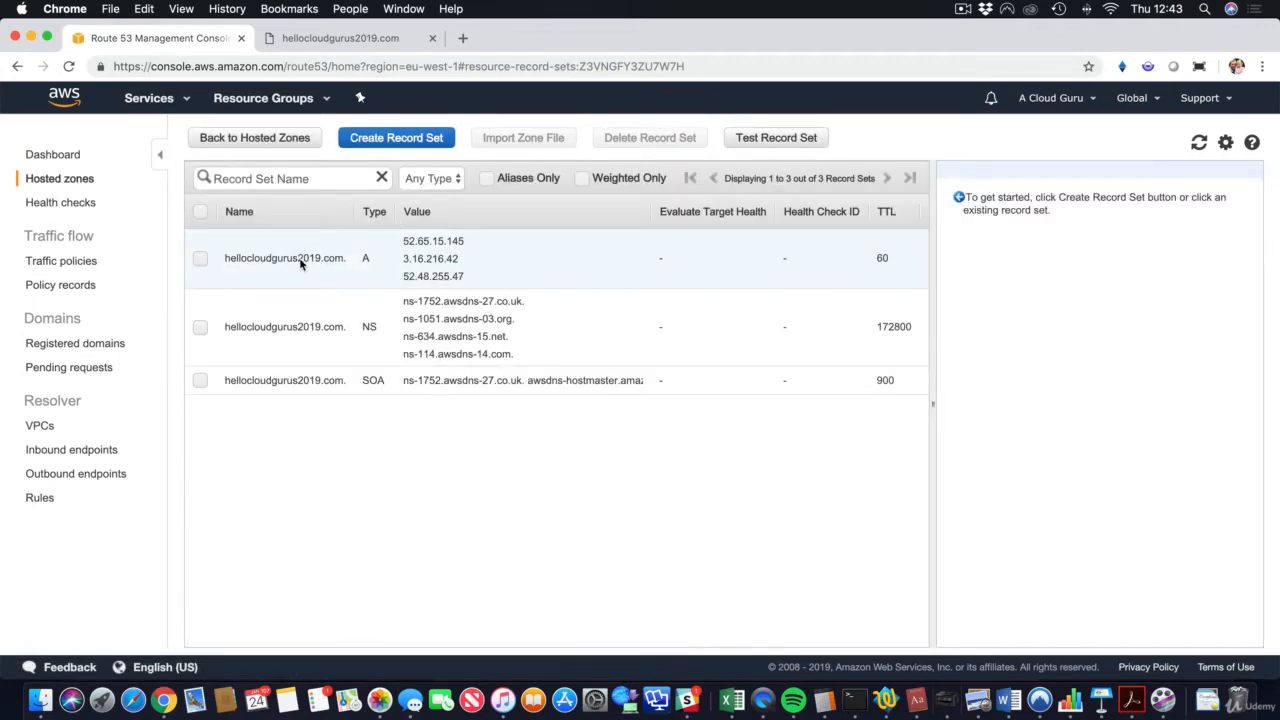
click(300, 262)
click(636, 140)
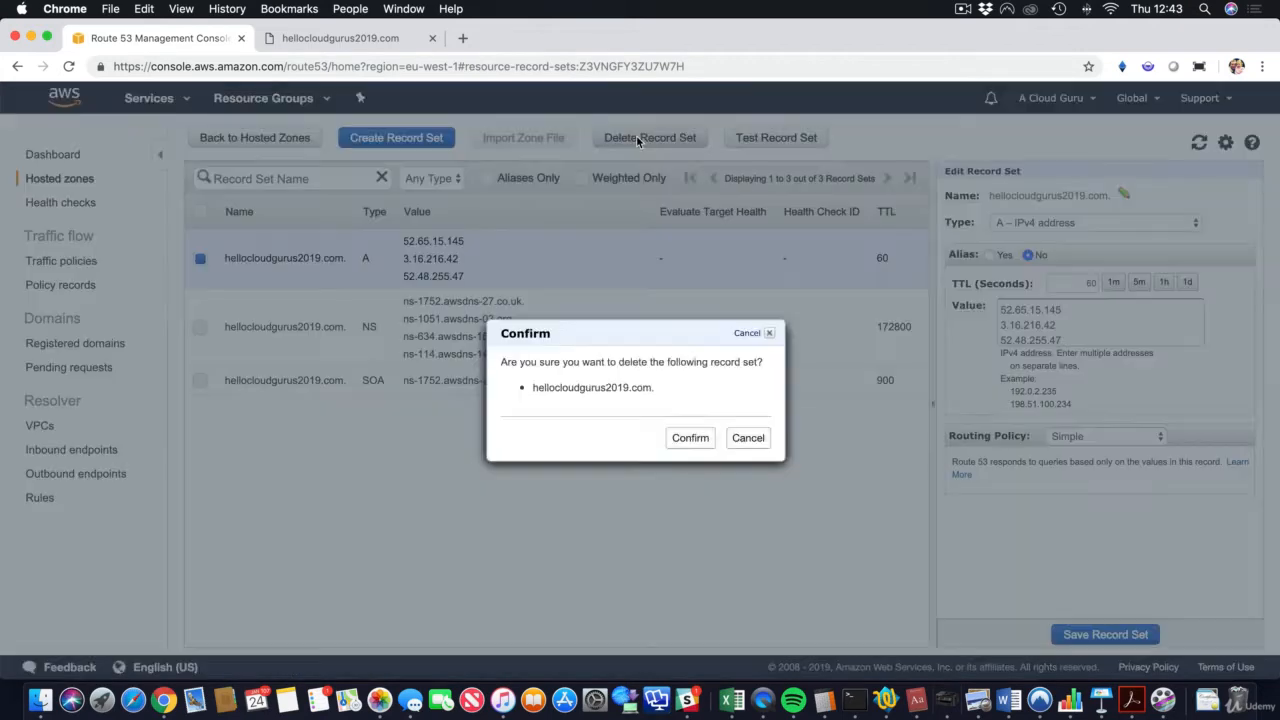
click(700, 441)
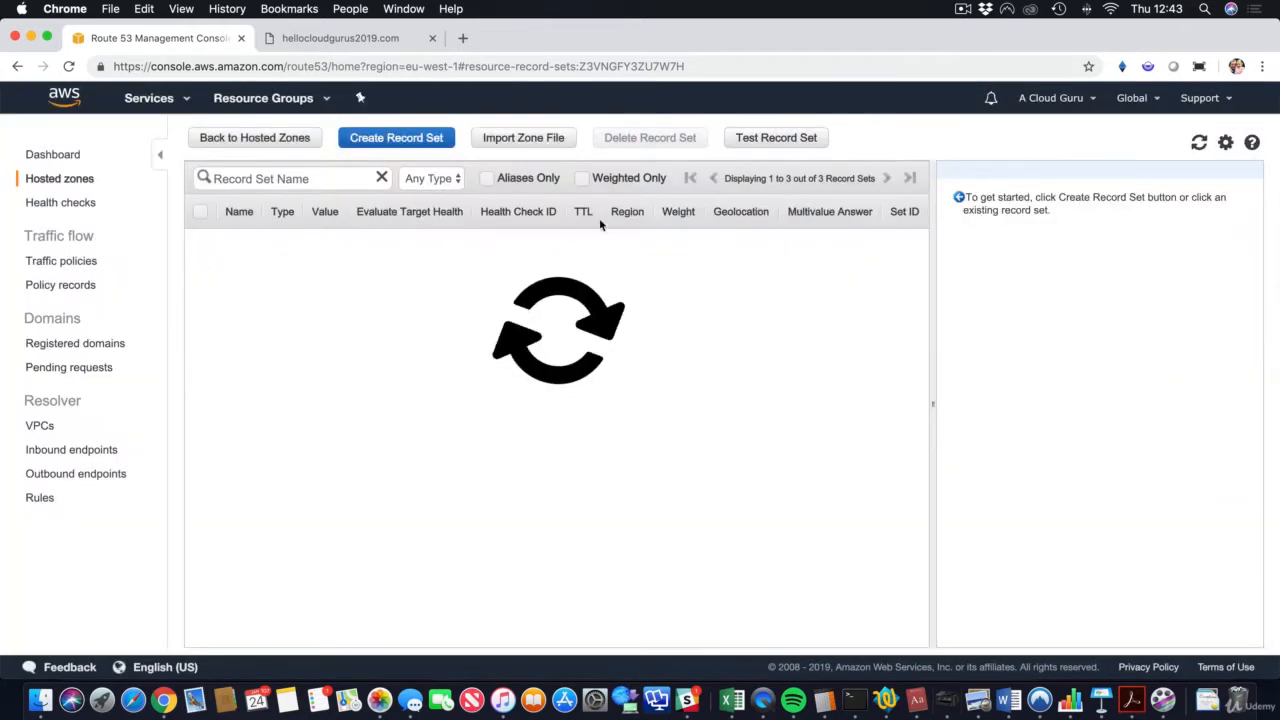
click(396, 139)
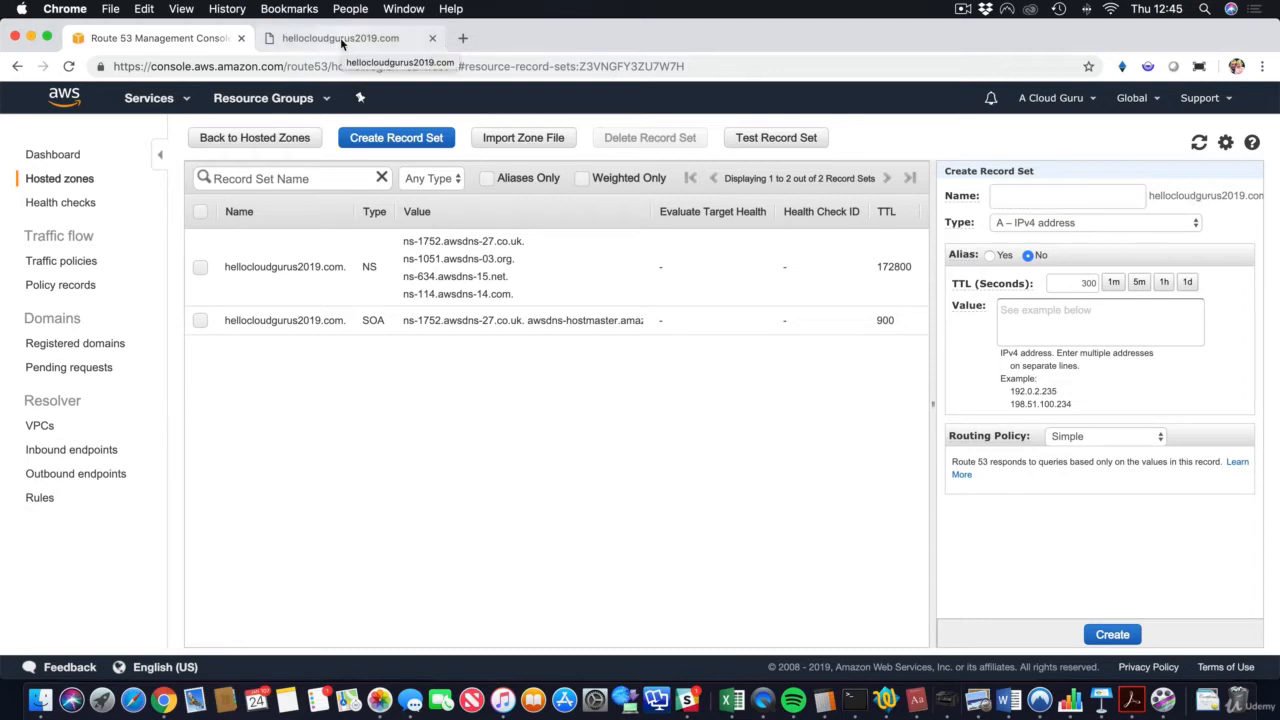
Step: Reload hellocloudgurus2019.com several times to confirm it no longer resolves, then return to Route 53
click(340, 37)
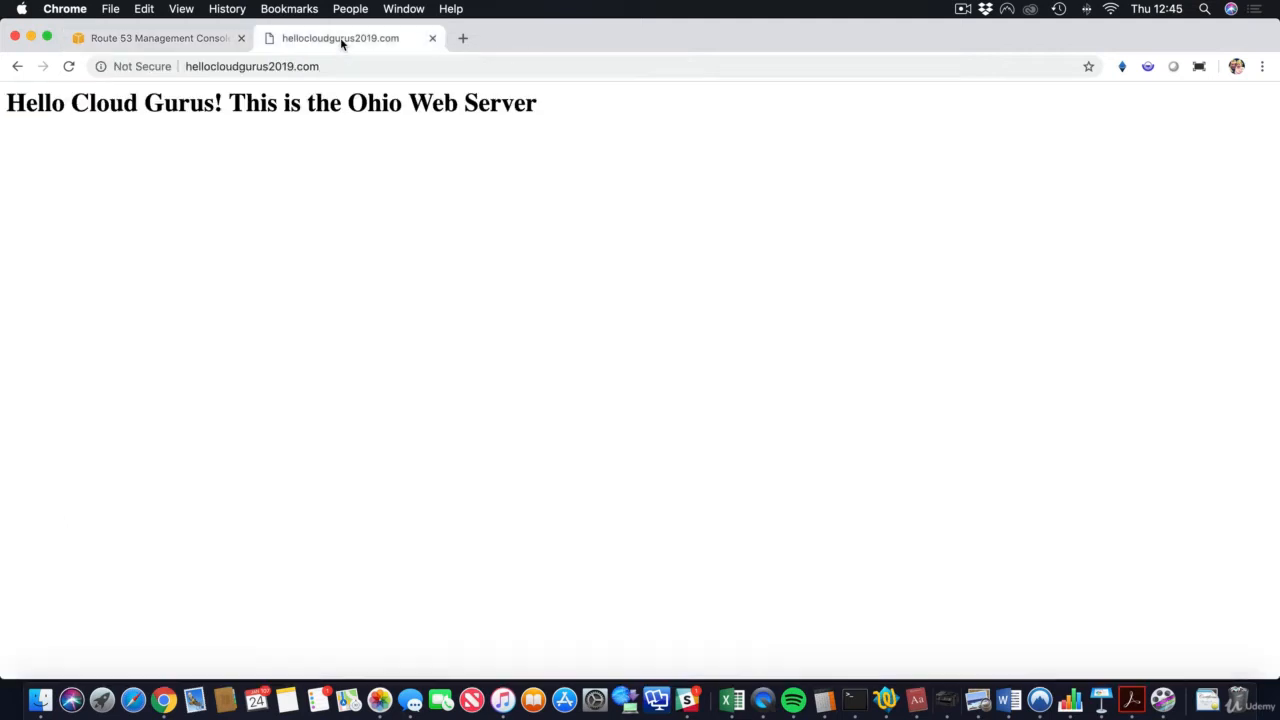
key(super+r)
key(super+r)
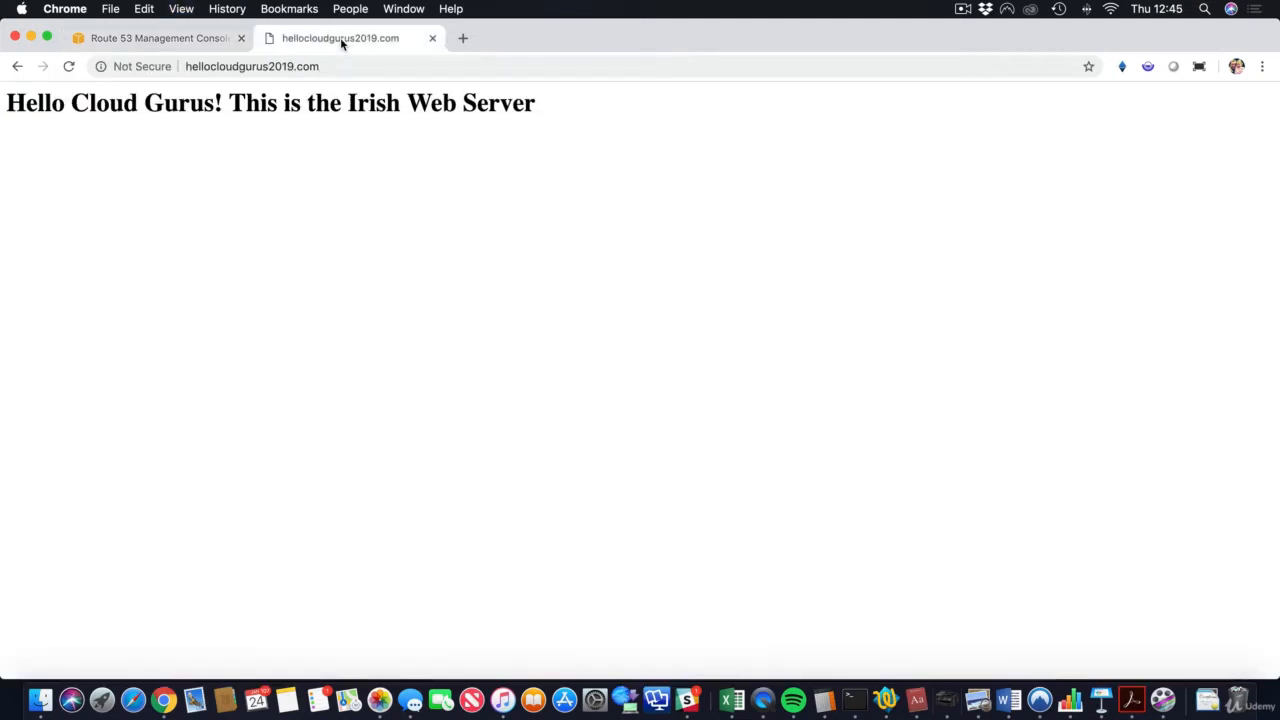
key(super+r)
click(206, 40)
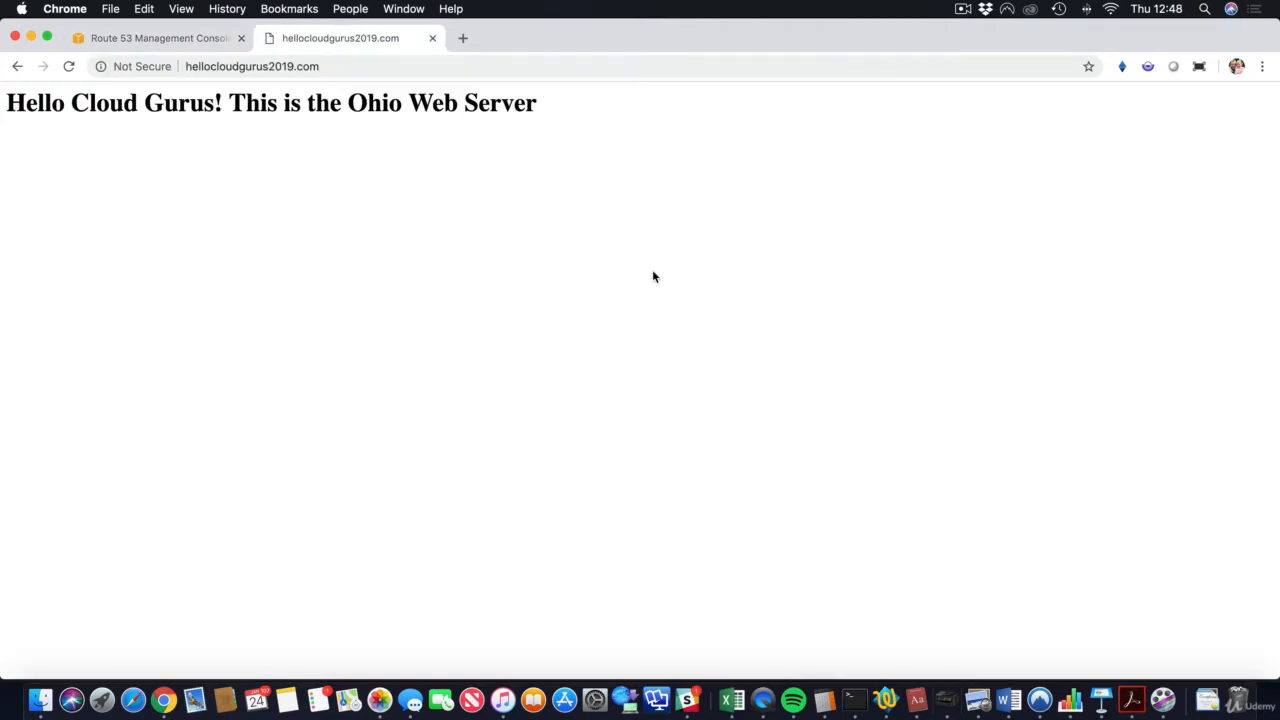
key(super+r)
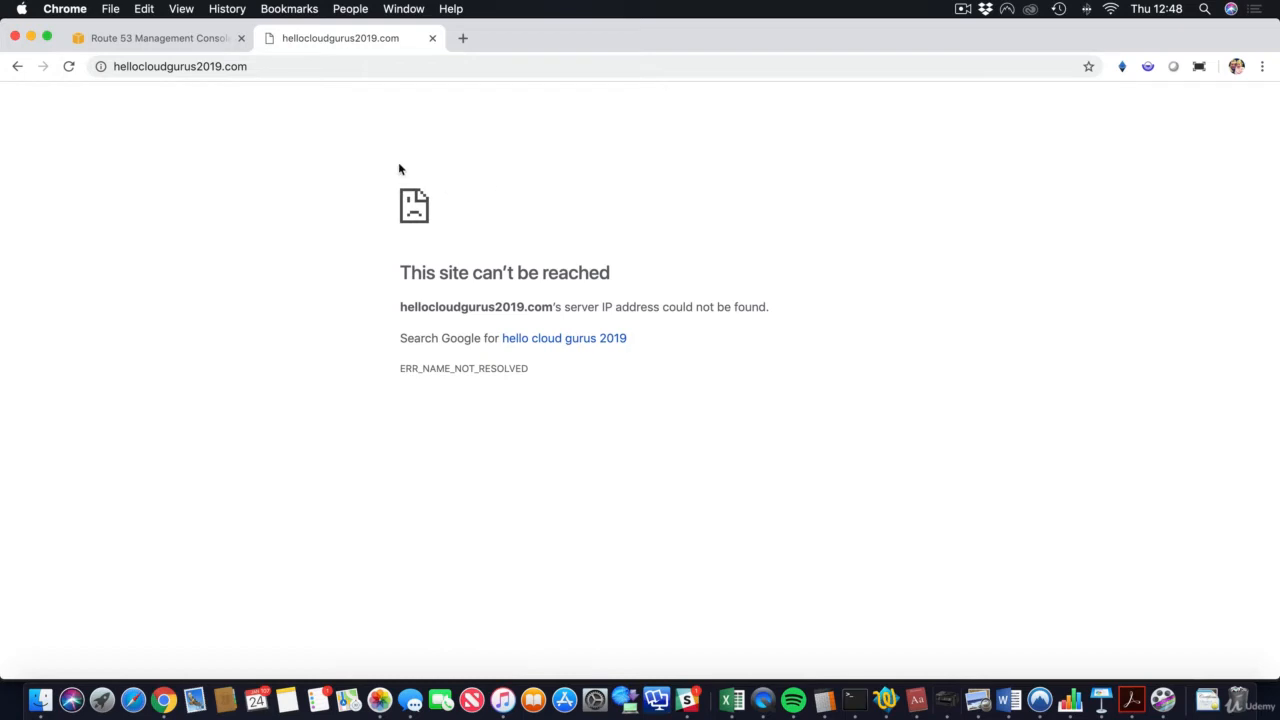
click(194, 38)
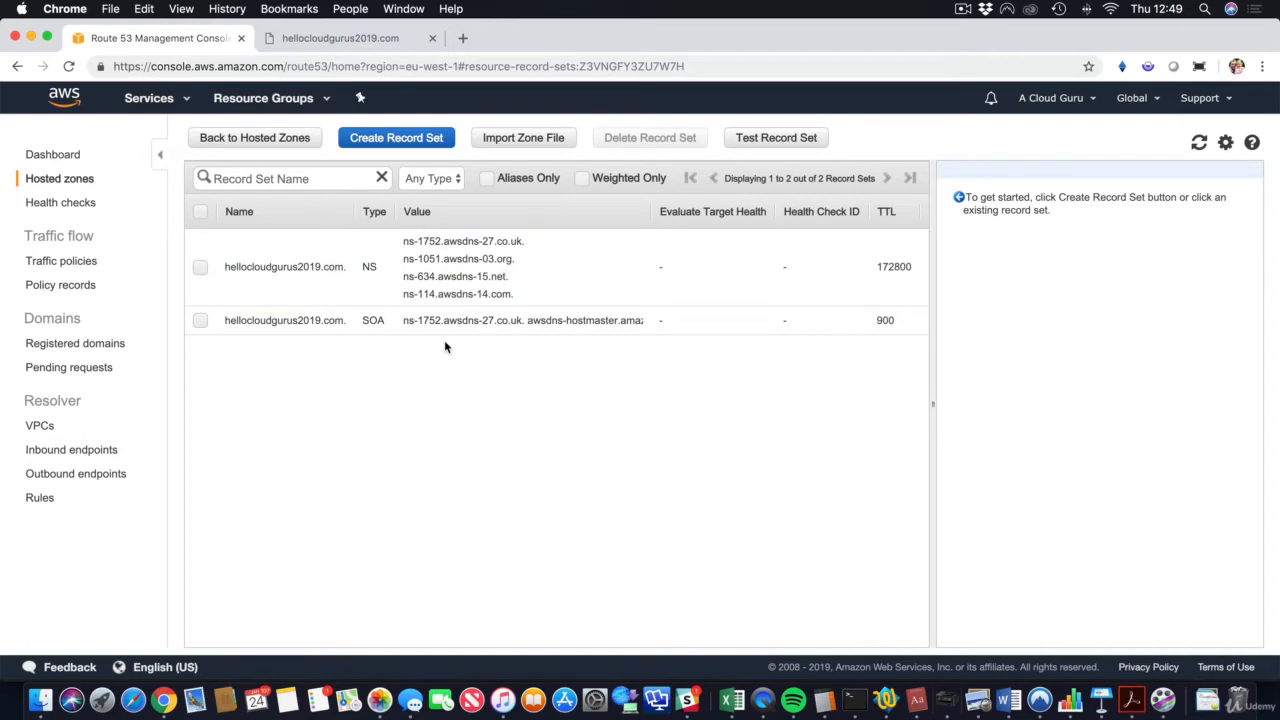
Step: Start a new A record with value 52.65.15.145 and the Weighted routing policy
click(395, 141)
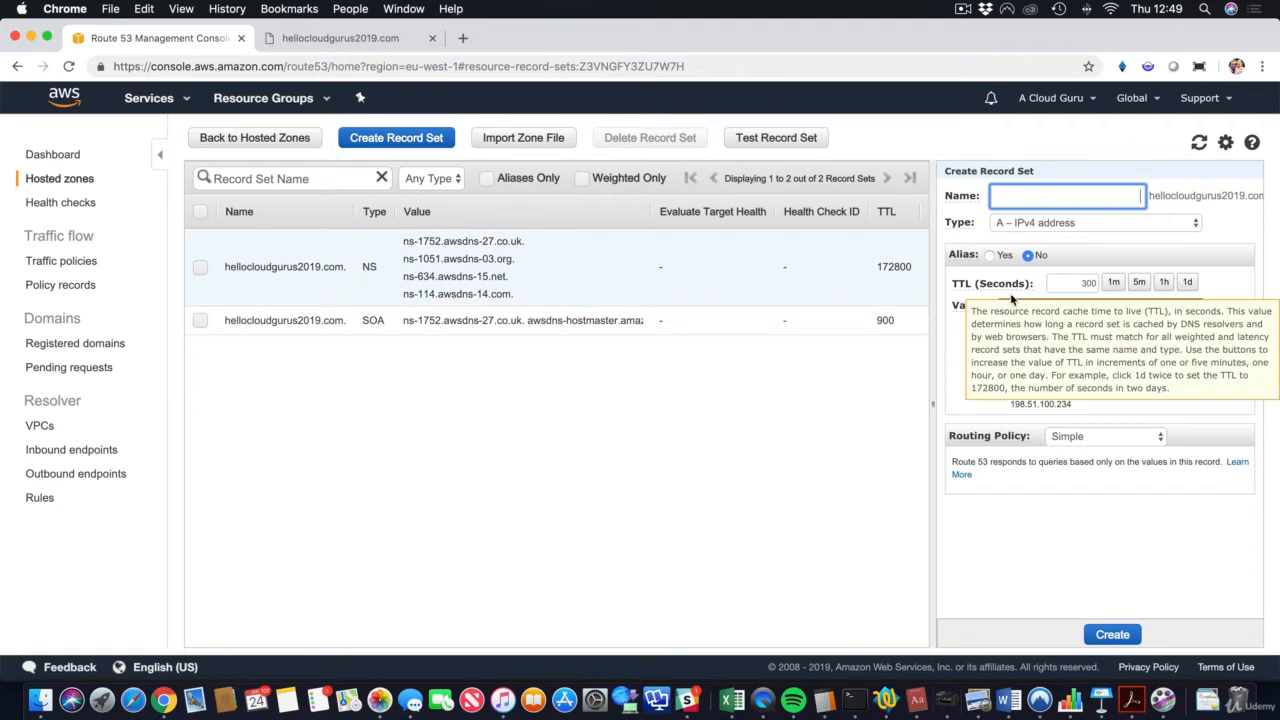
click(1029, 323)
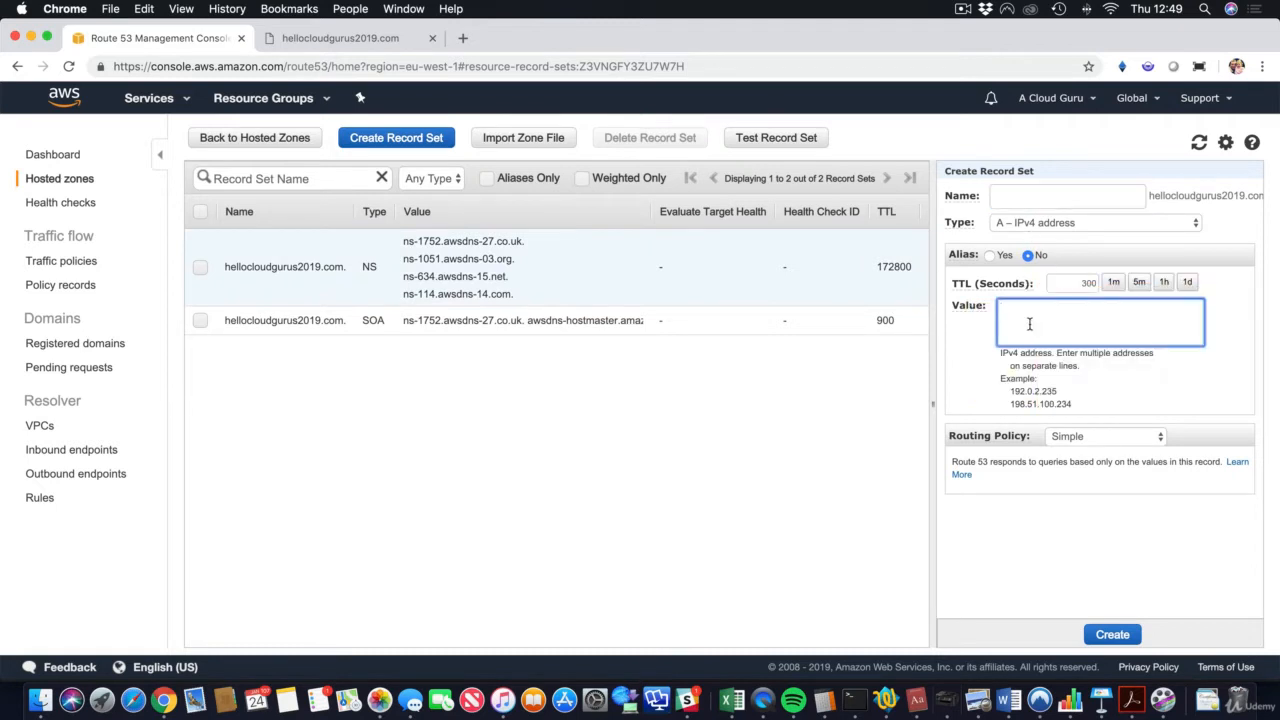
text(52.65.15.145 3.16.216.42 52.48.255.47)
click(1108, 436)
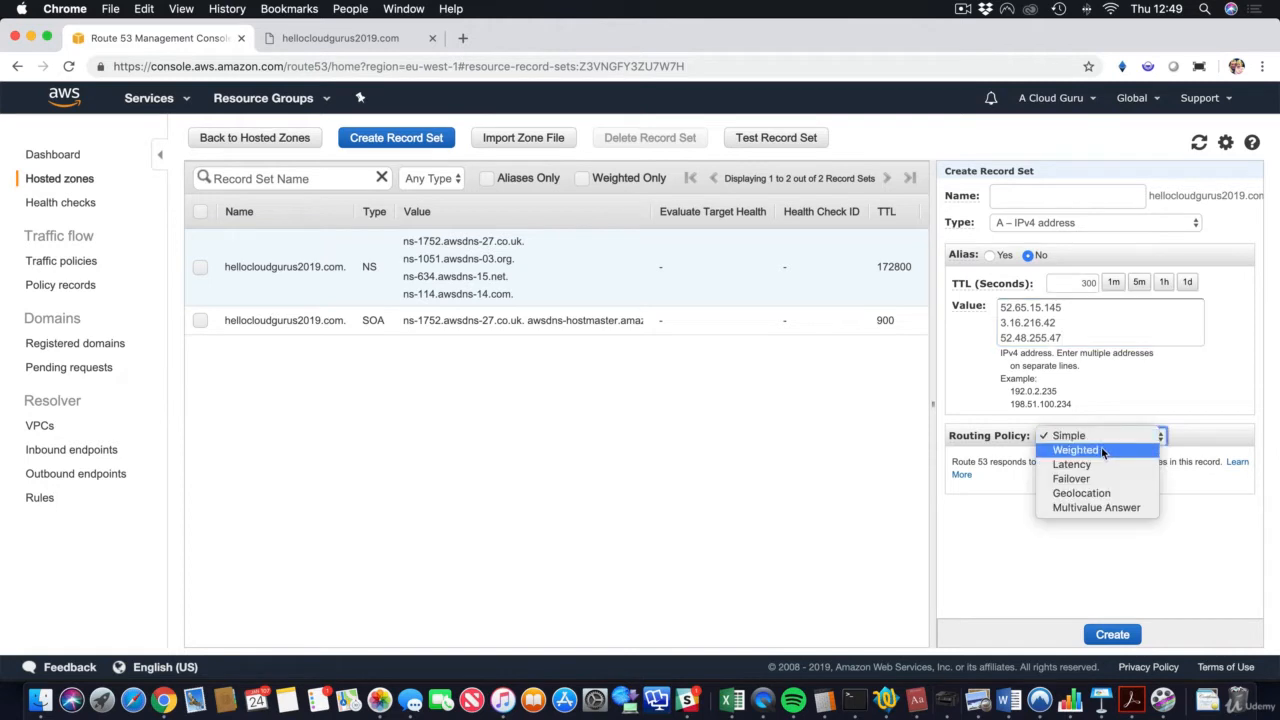
click(1101, 450)
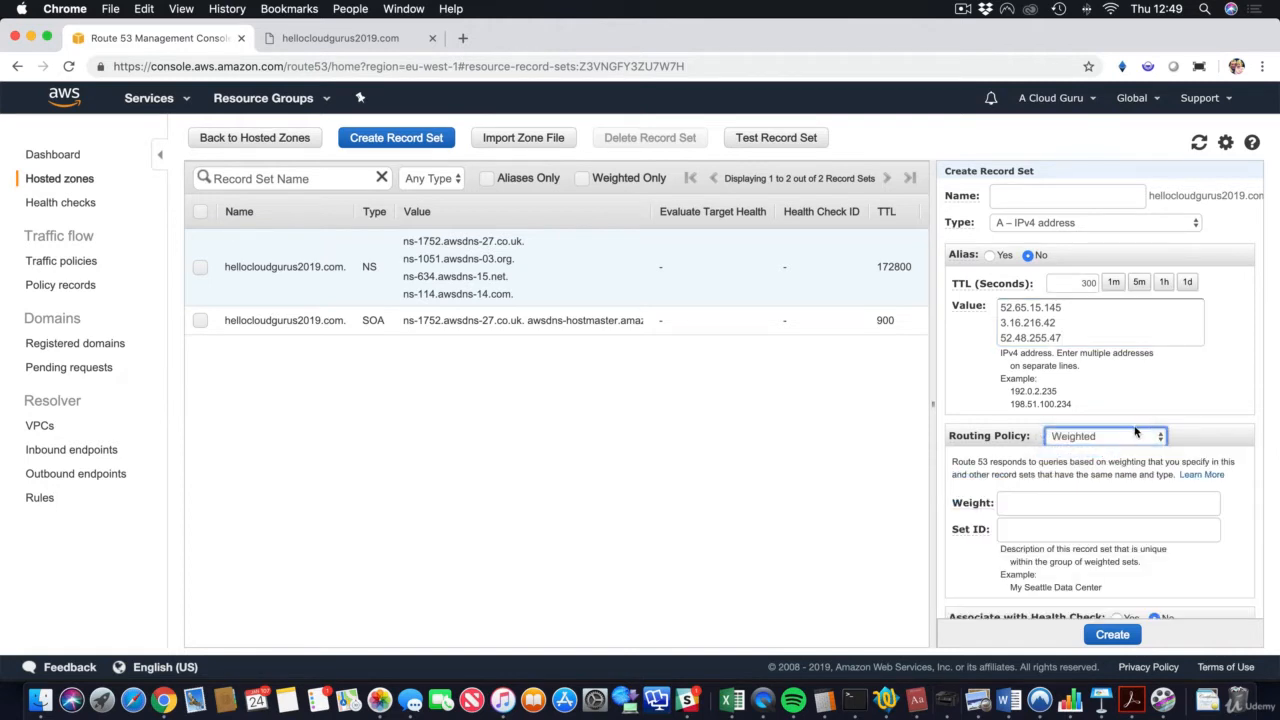
scroll(1160, 407, down, 1)
scroll(1160, 407, down, 1)
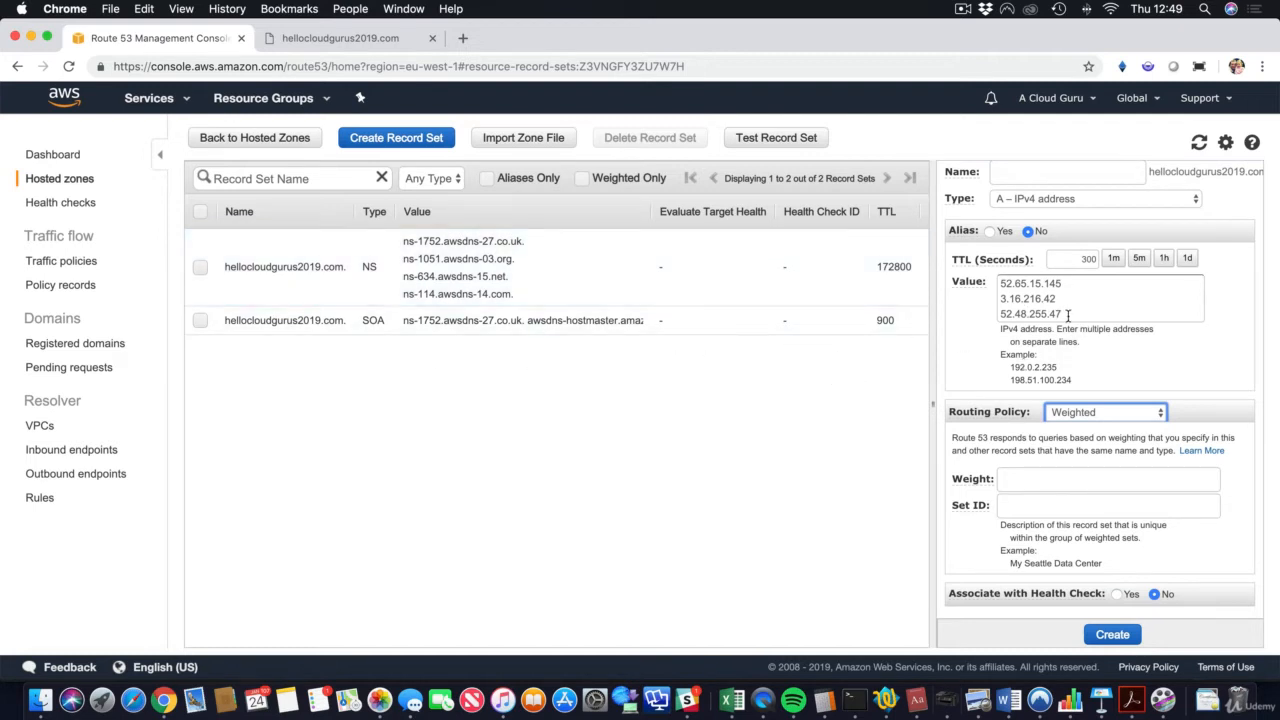
drag(1068, 315, 996, 308)
key(cmd+c)
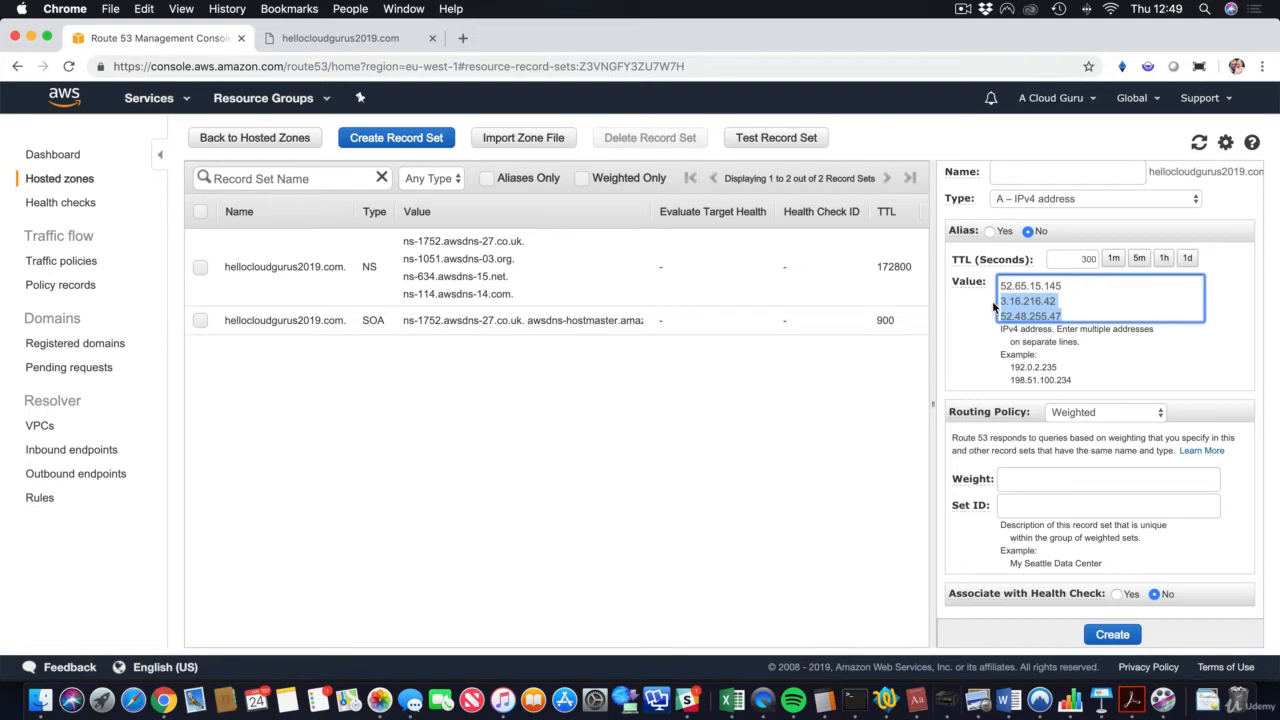
key(BackSpace)
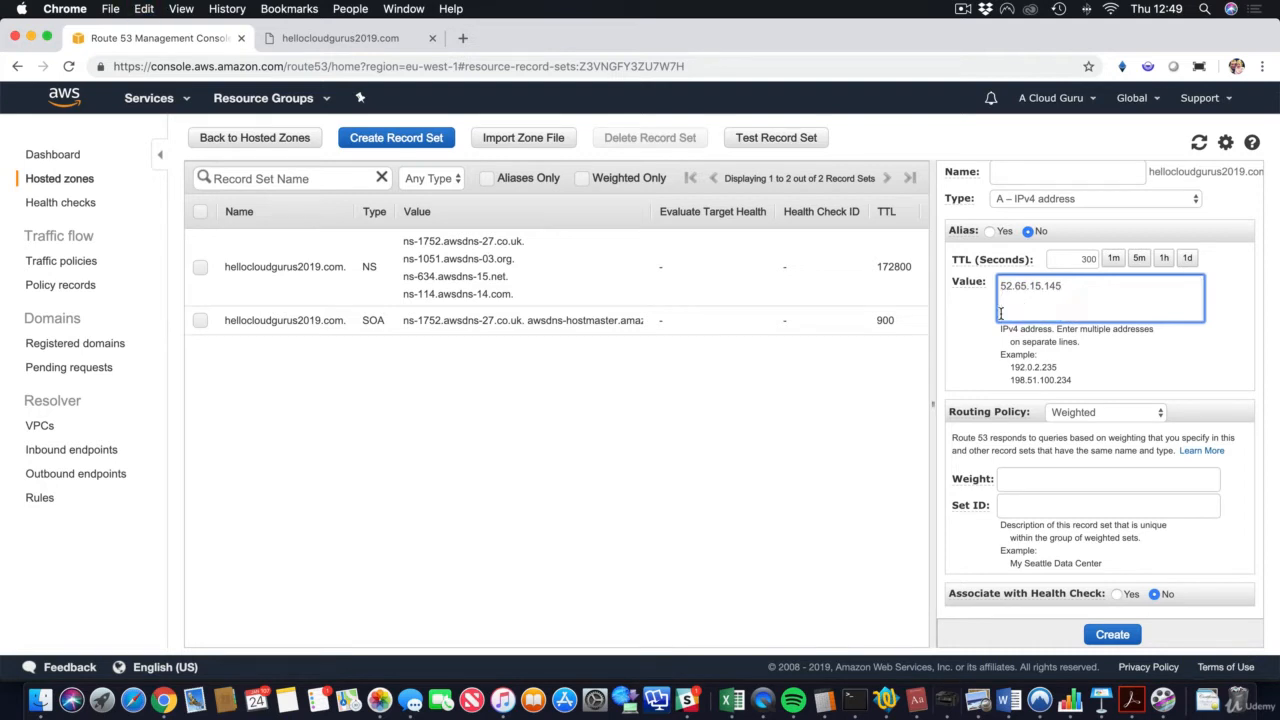
Step: Give the record weight 20 and Set ID Sydney, then create it
click(1044, 481)
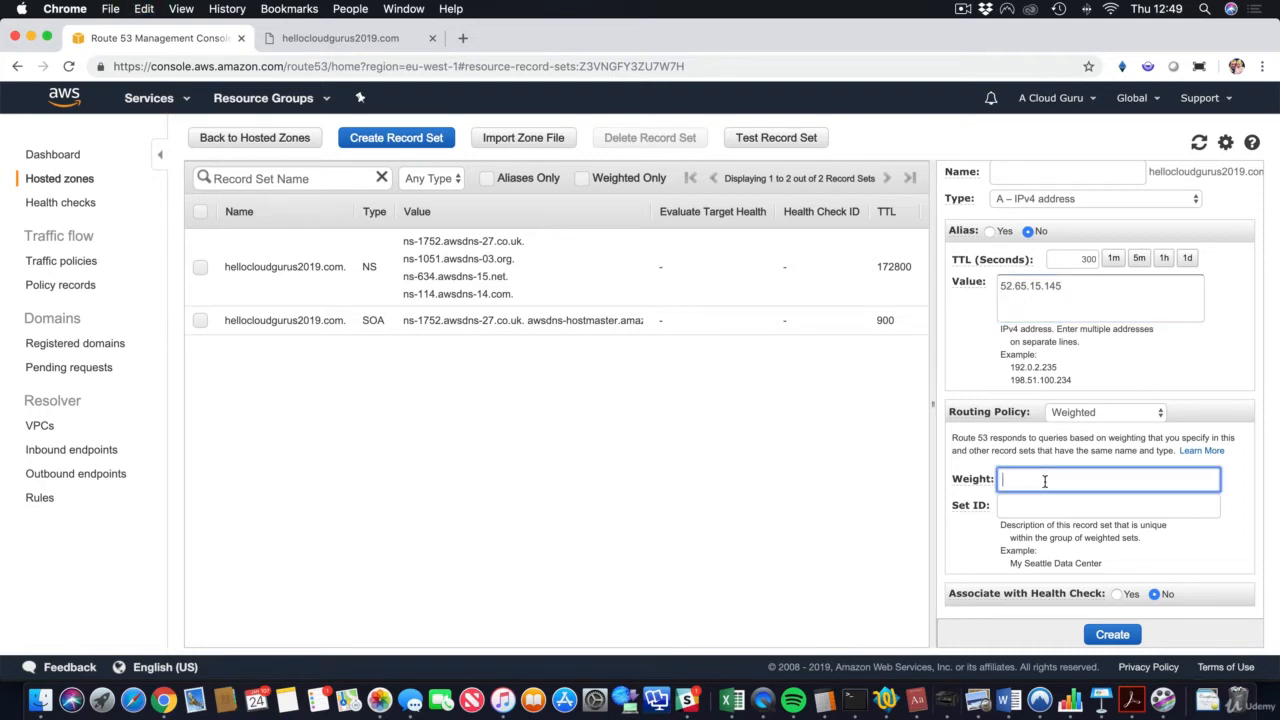
text(20)
click(1112, 638)
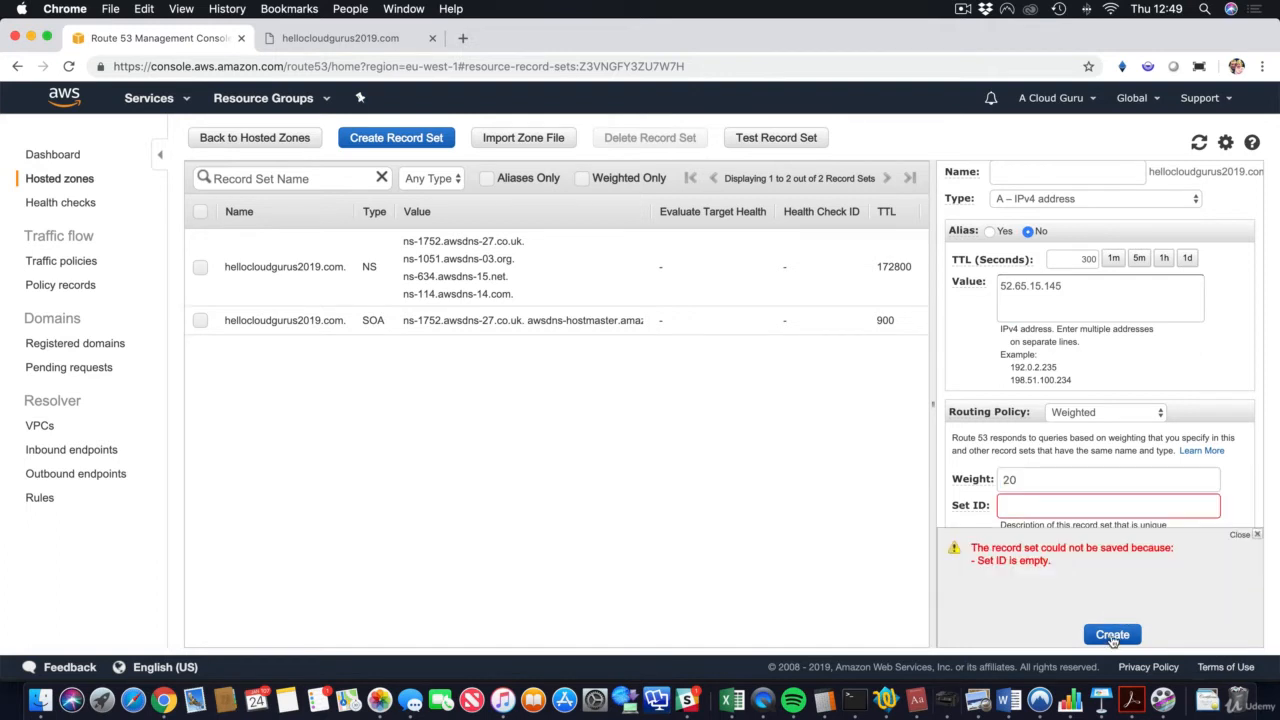
click(1258, 535)
click(1040, 510)
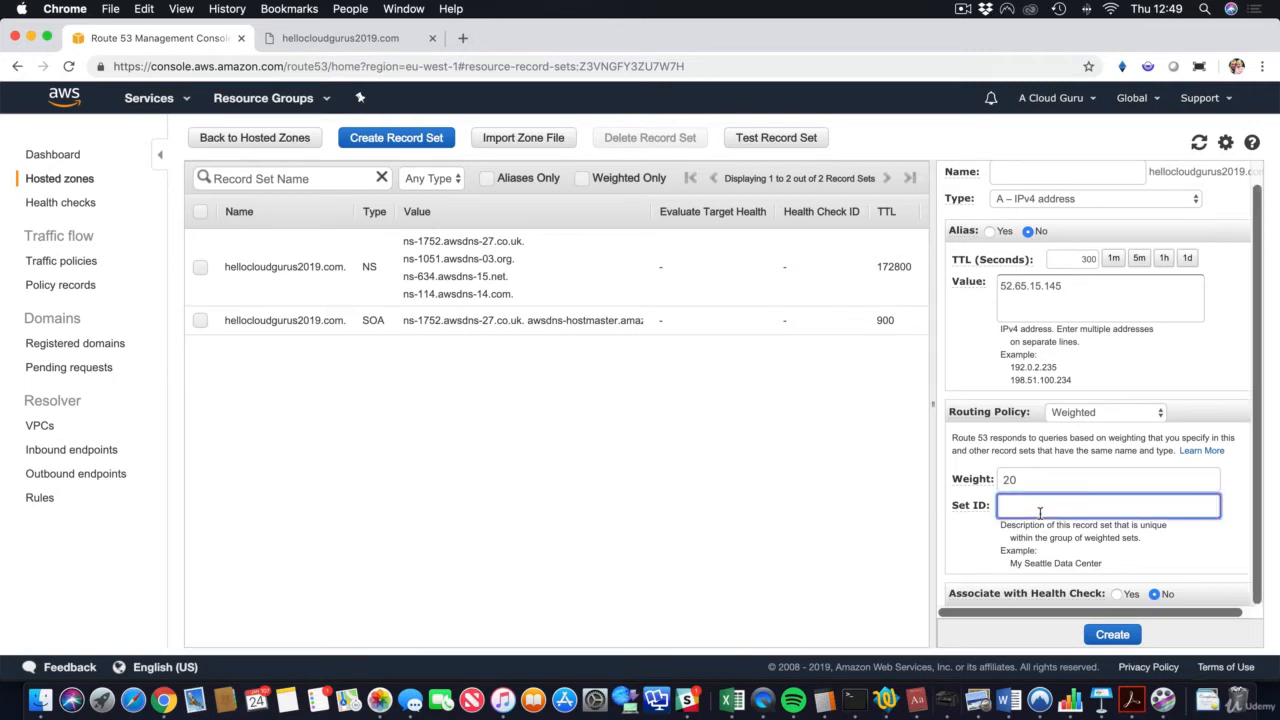
text(Sydney)
click(1112, 636)
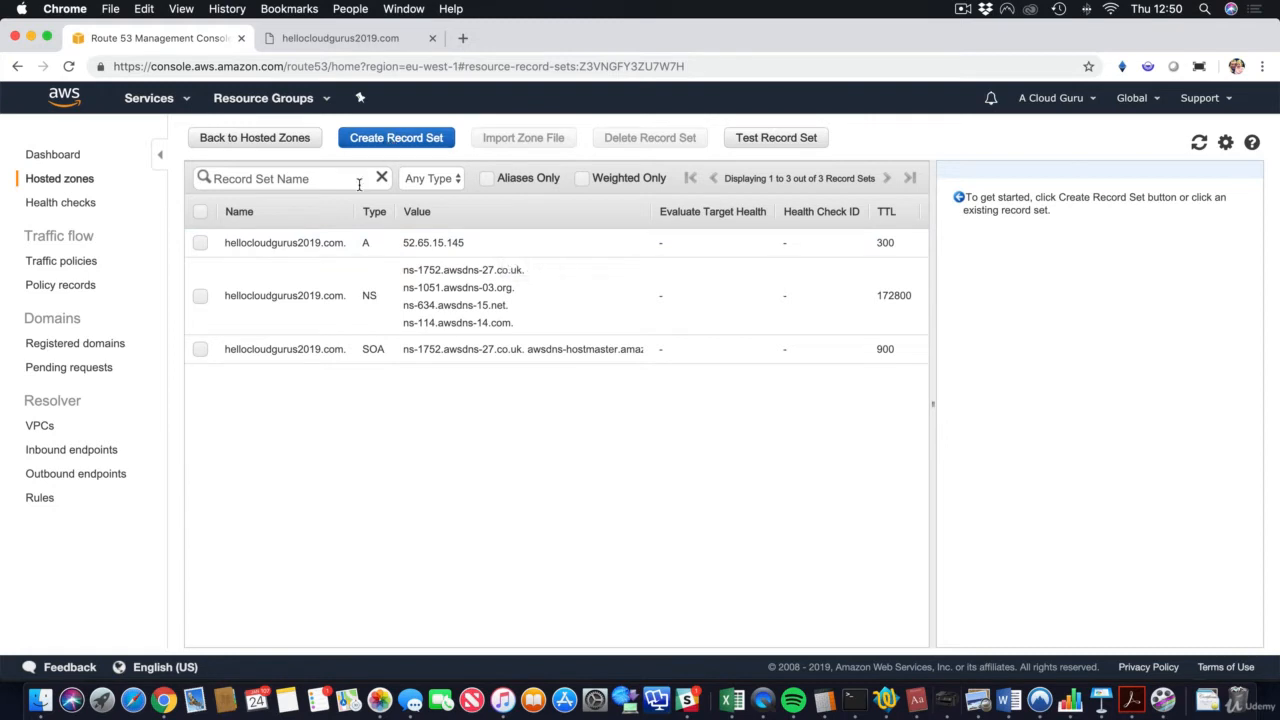
Step: Change the Sydney record's TTL to 60 seconds and save it
click(201, 242)
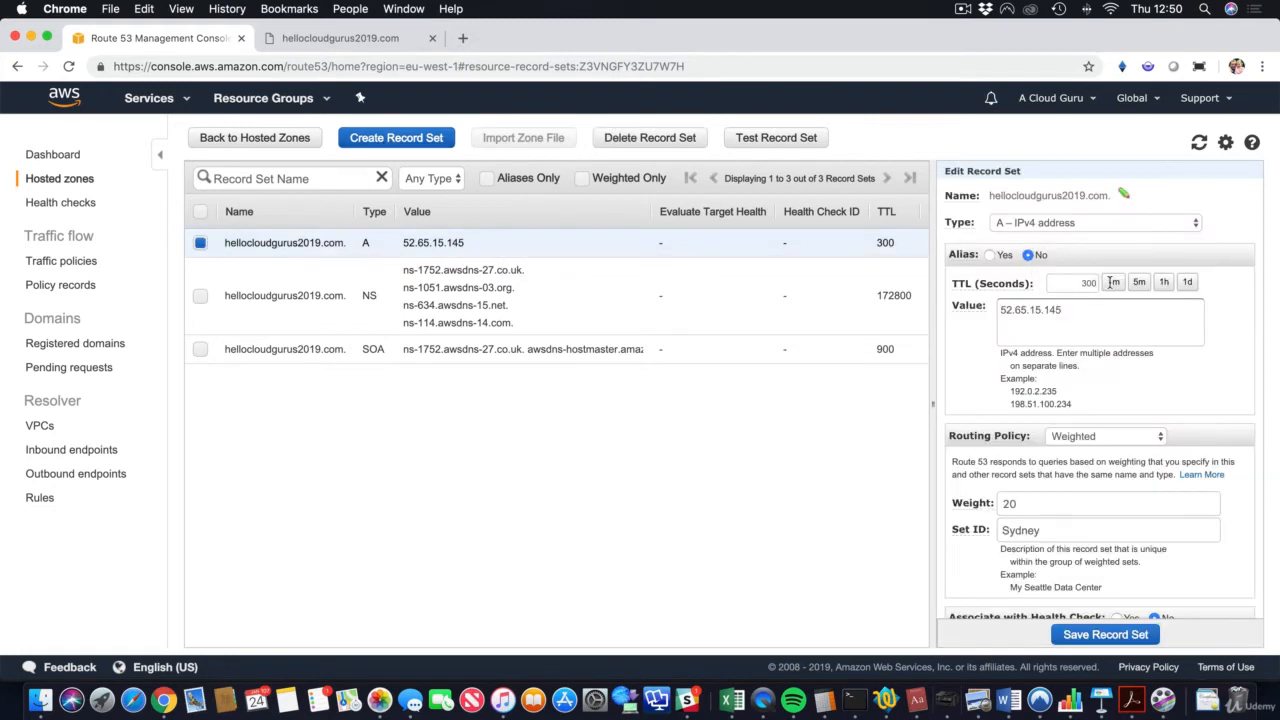
click(1112, 282)
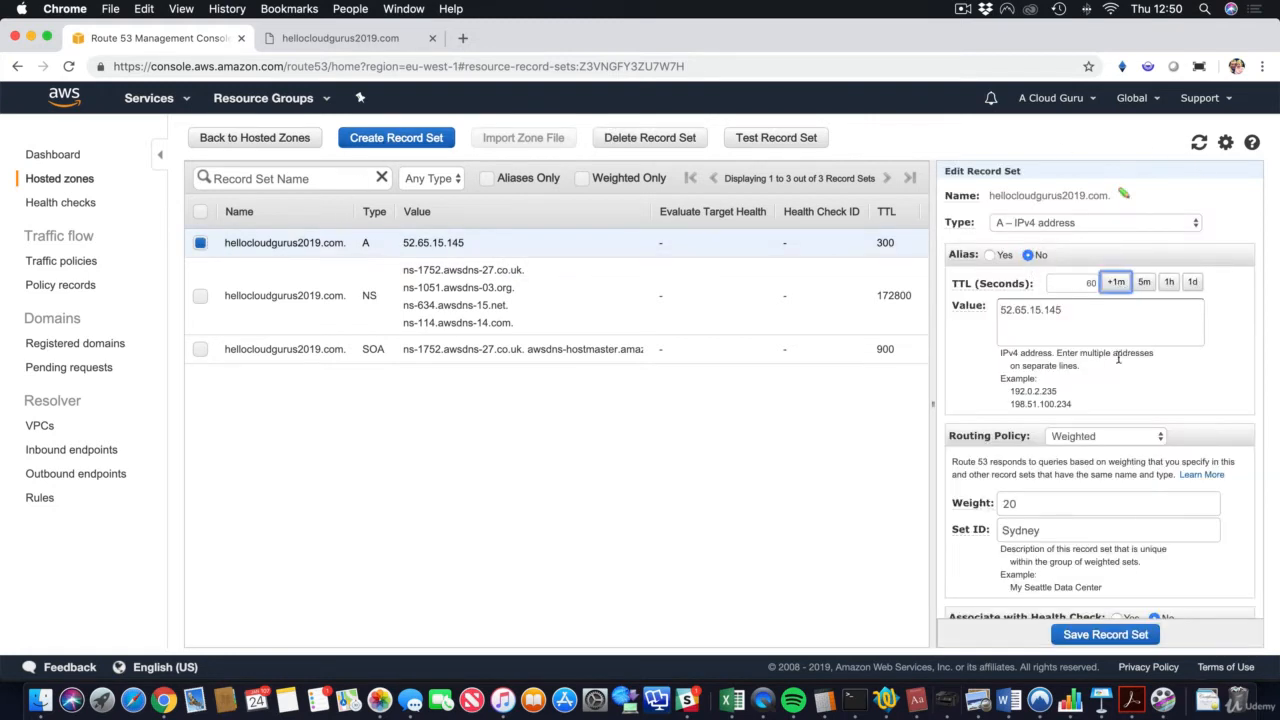
click(1118, 636)
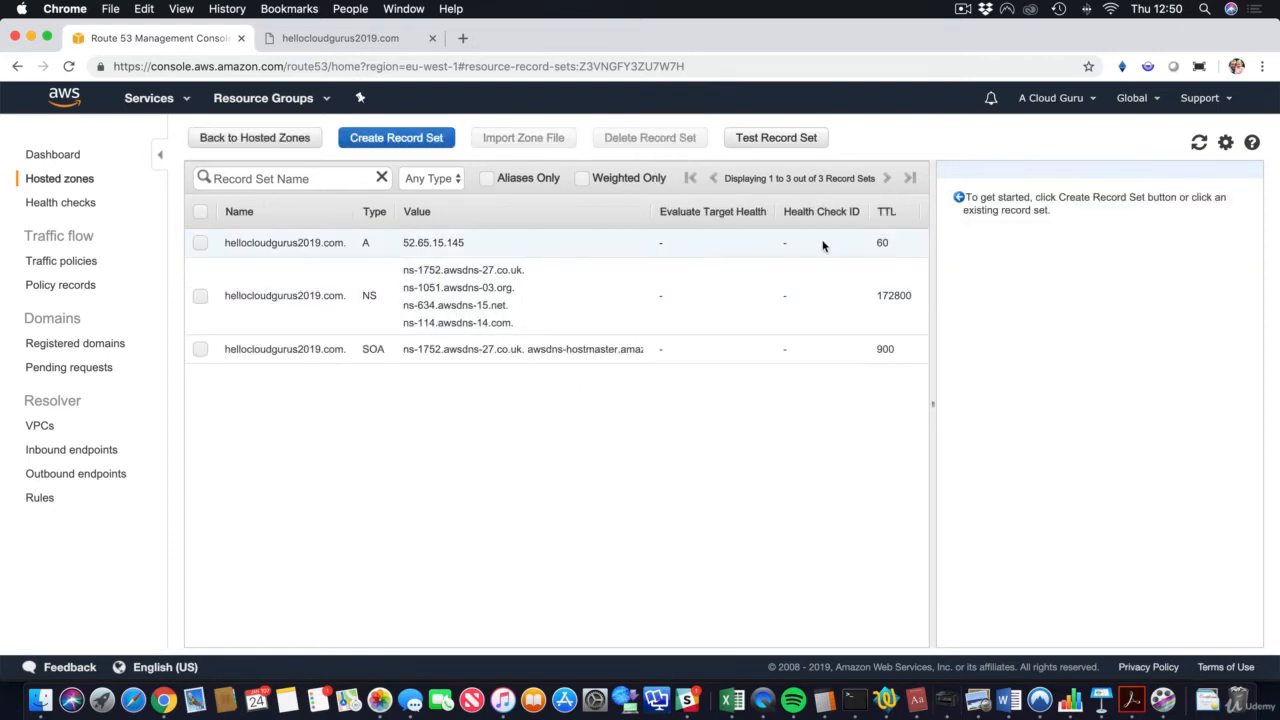
click(407, 144)
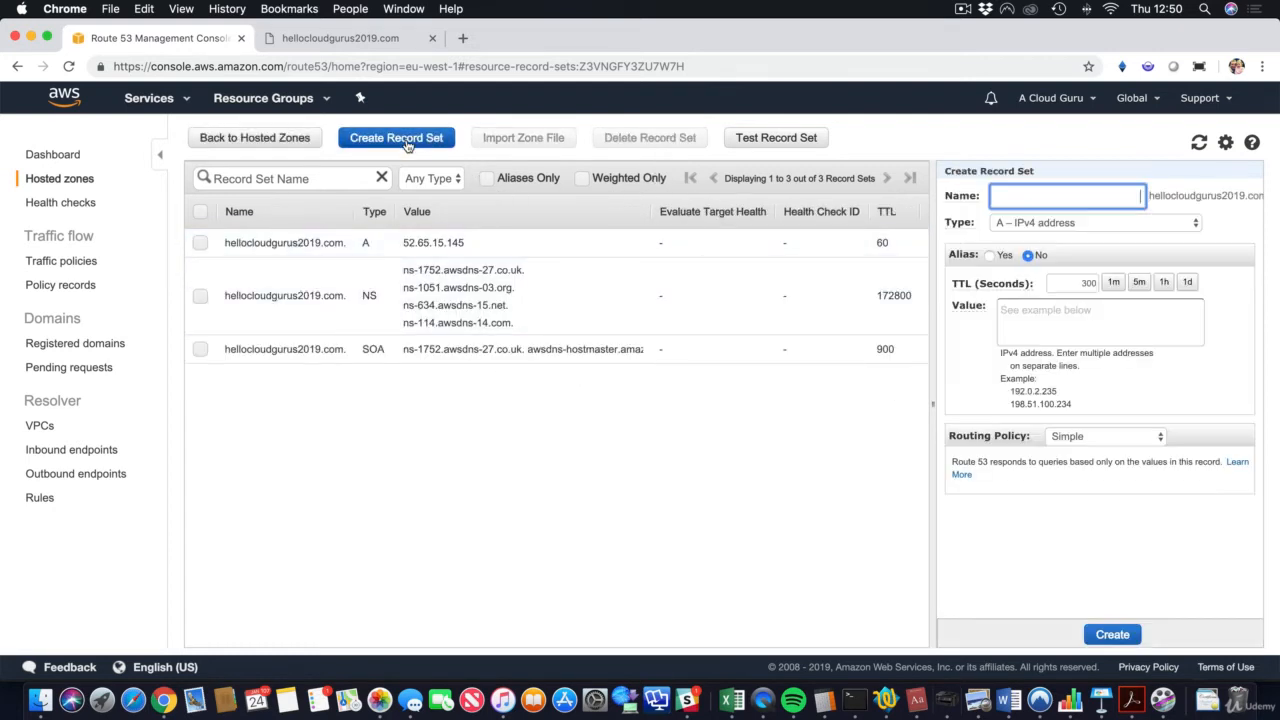
click(1050, 305)
key(cmd+v)
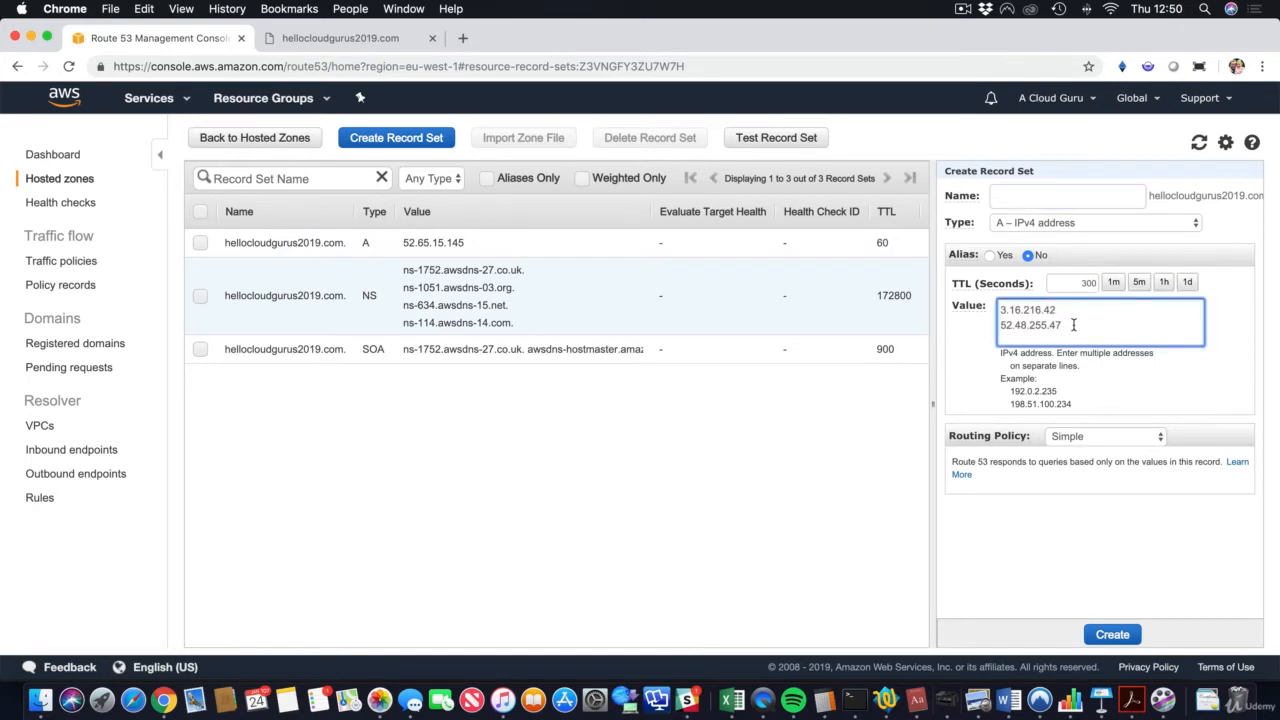
drag(1070, 325, 998, 327)
key(super+c)
key(BackSpace)
click(1080, 442)
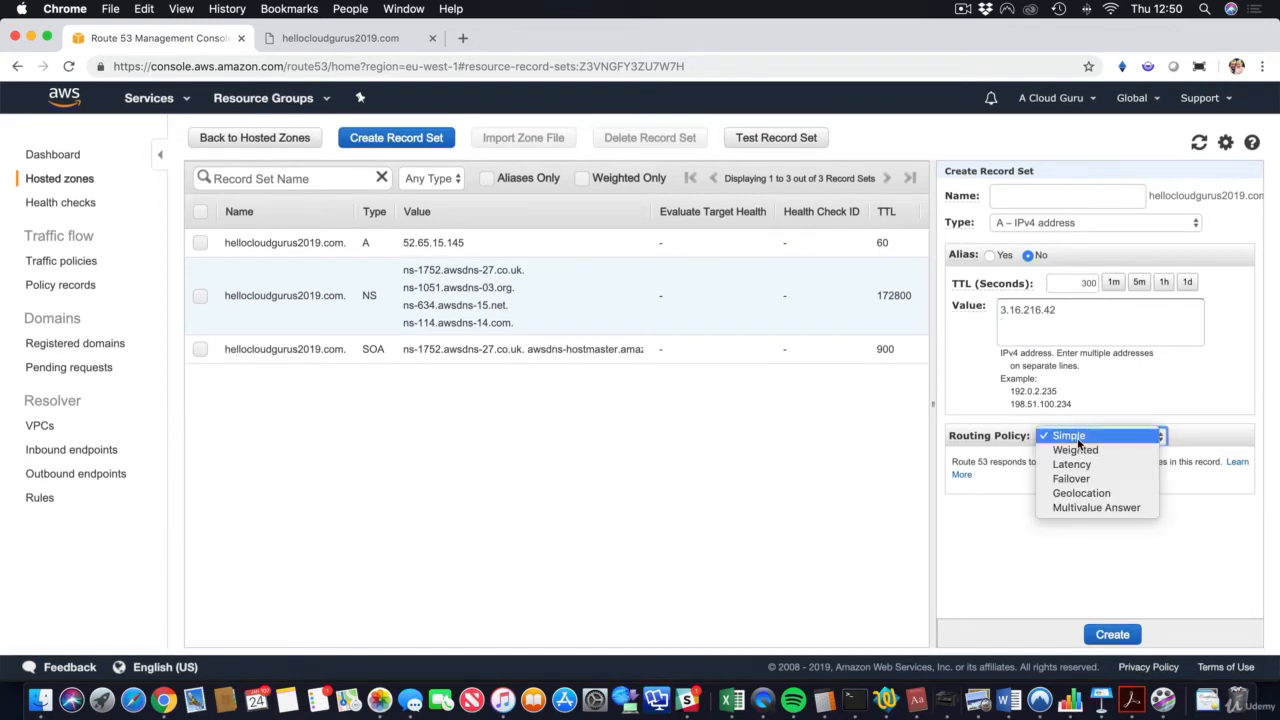
click(1100, 449)
click(1020, 508)
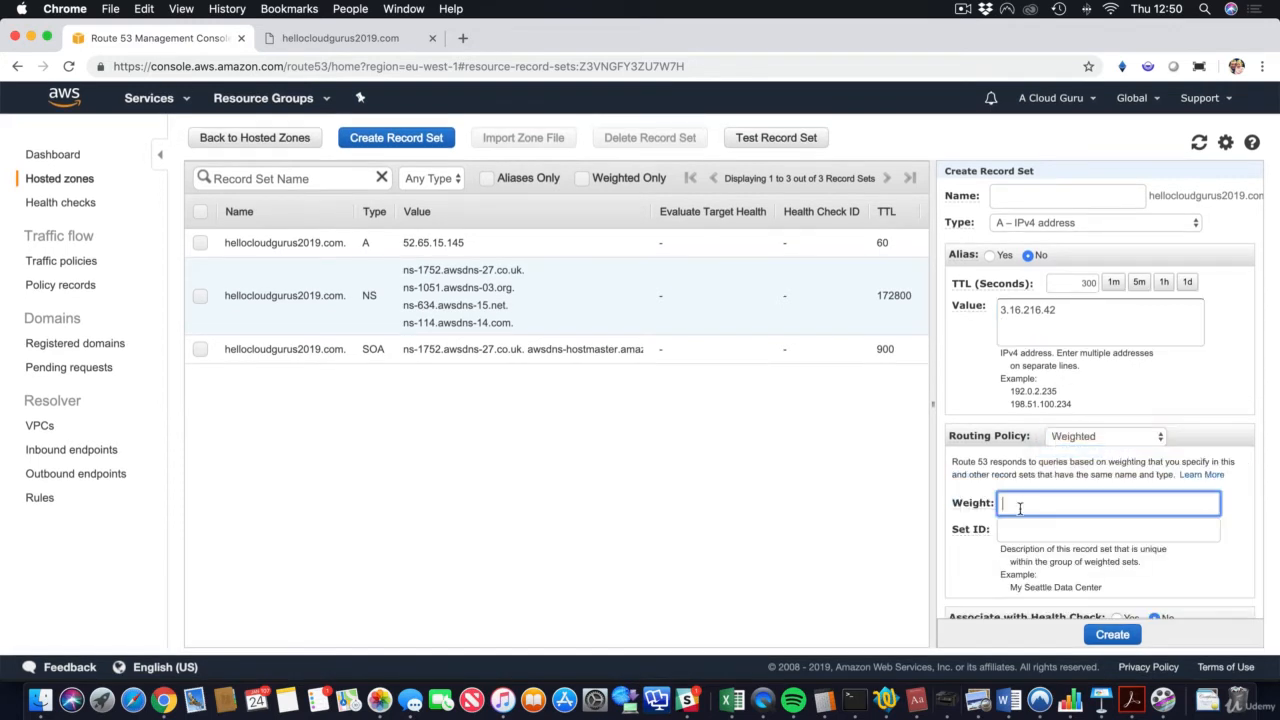
text(30)
click(1033, 544)
click(1035, 536)
text(Ohio)
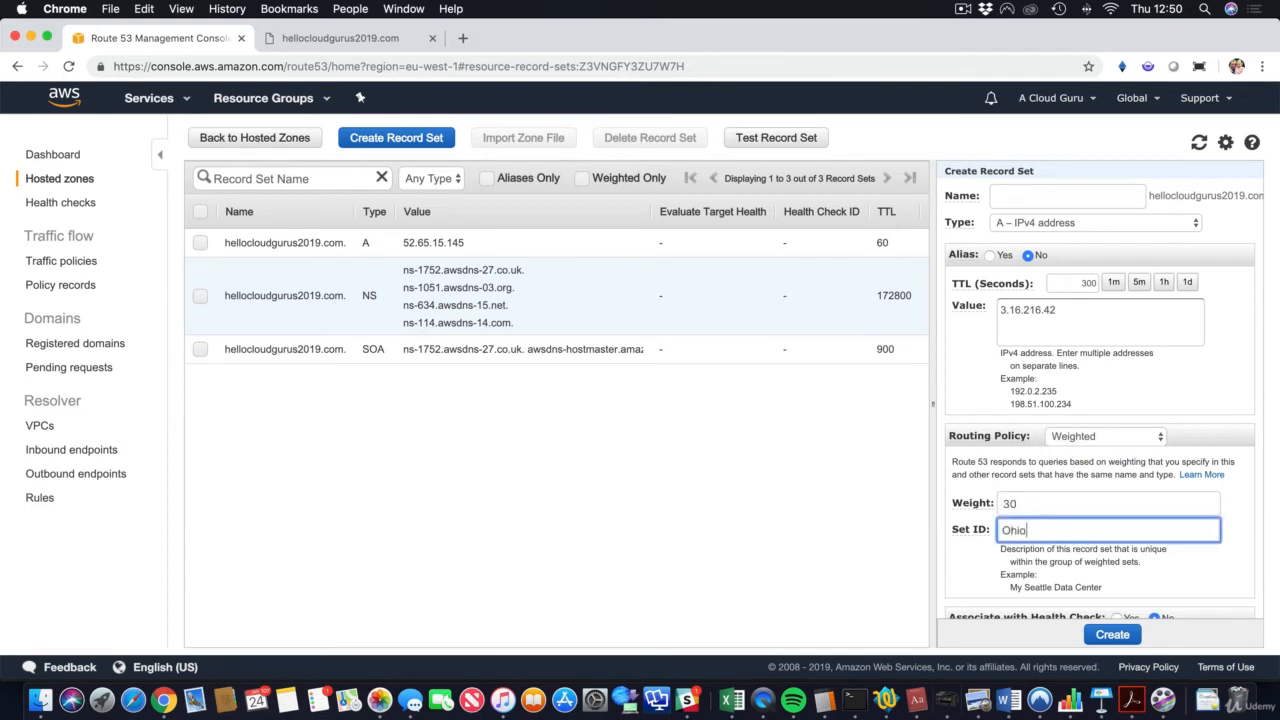
click(1115, 636)
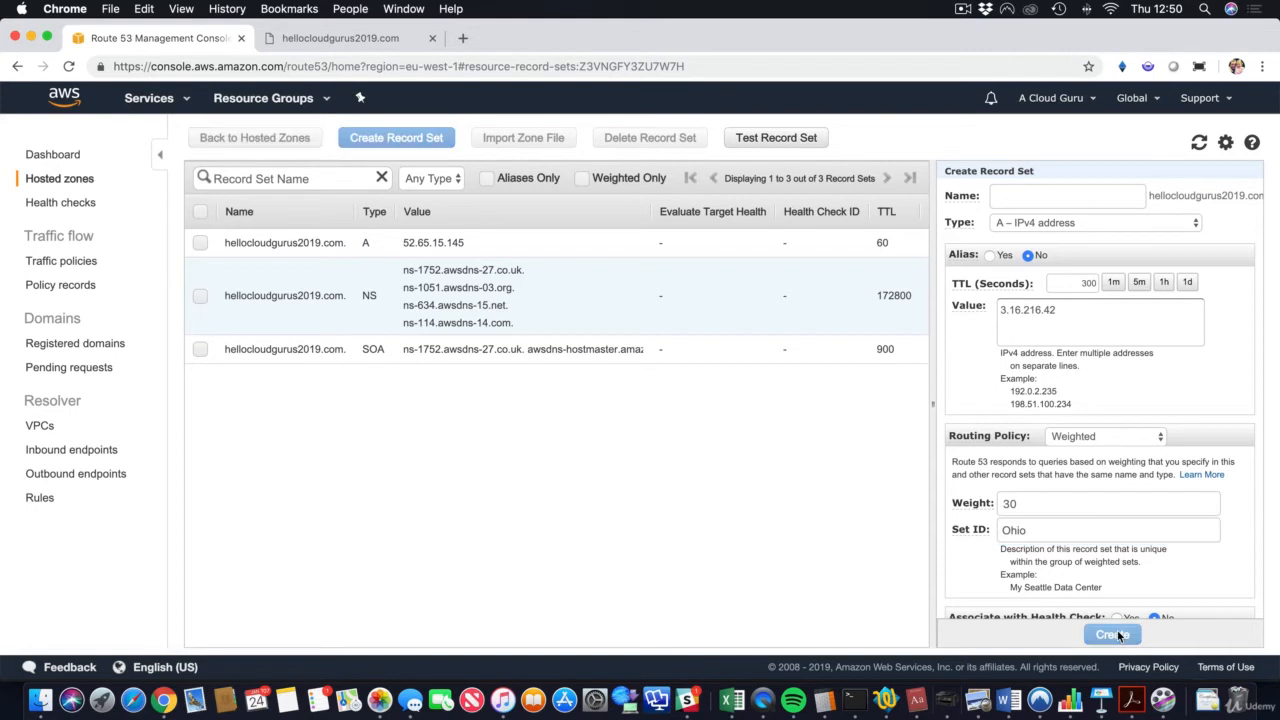
scroll(777, 314, right, 5)
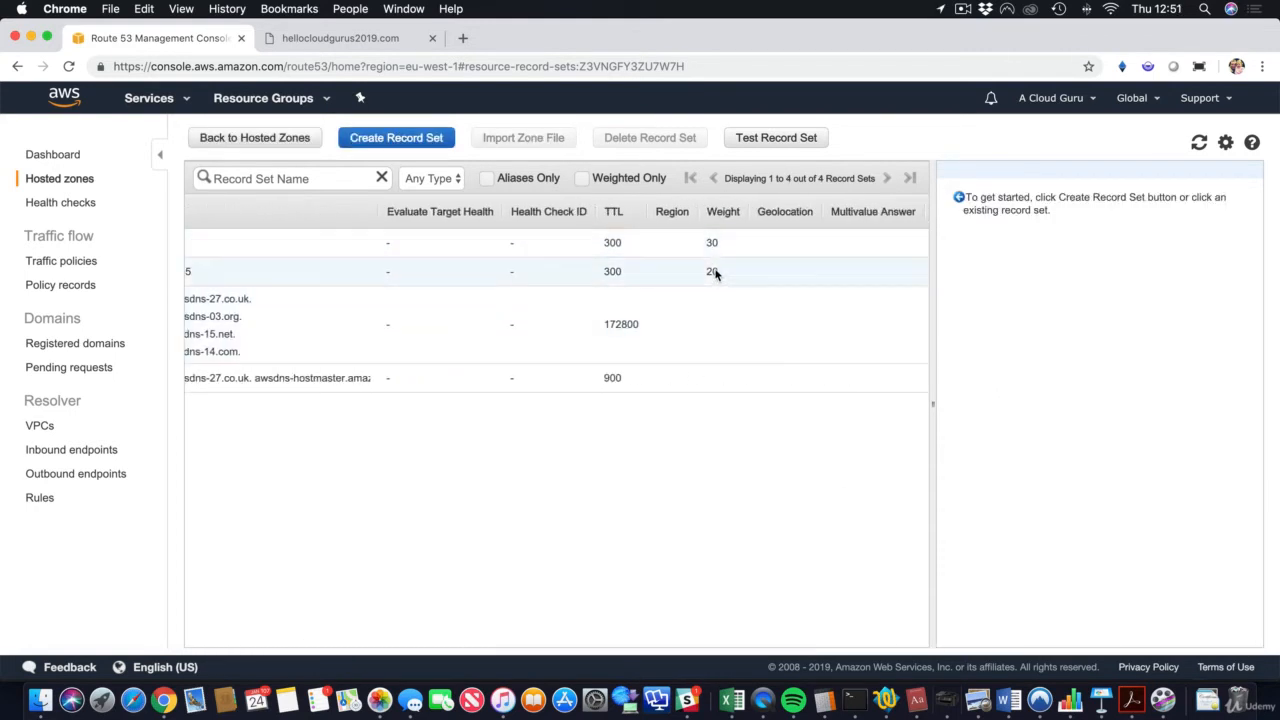
scroll(716, 275, left, 1)
scroll(716, 275, right, 1)
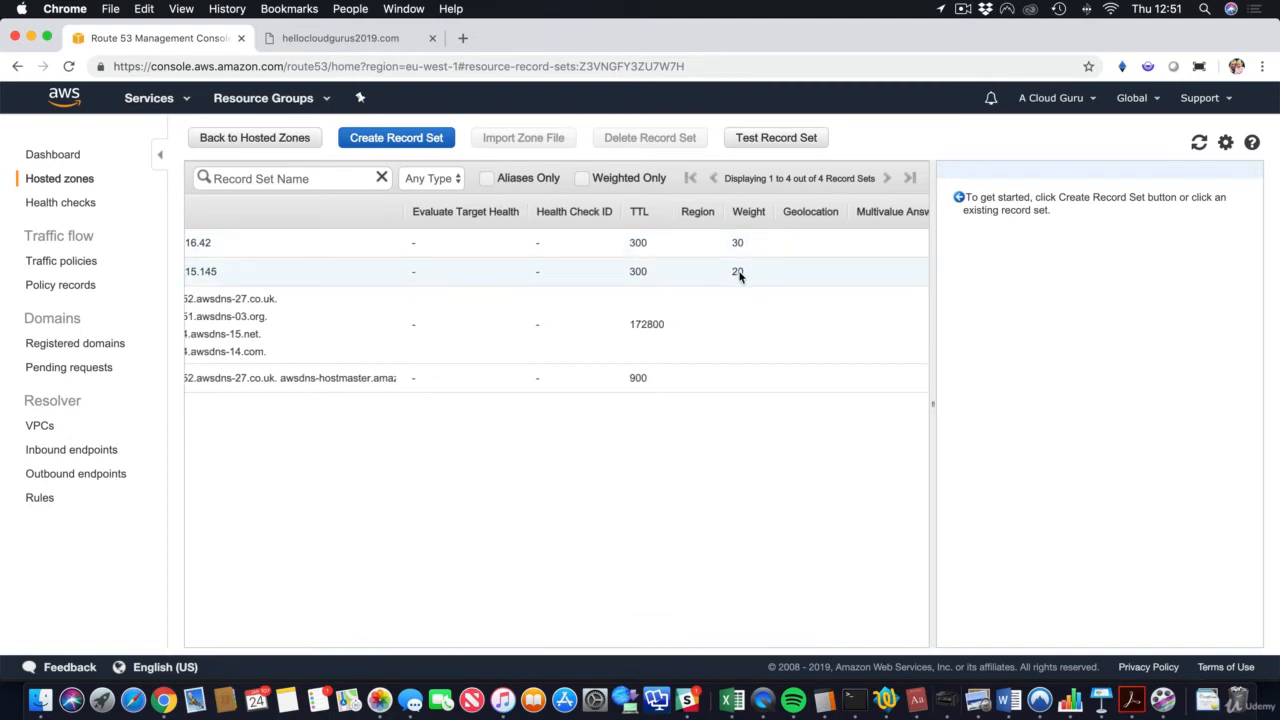
scroll(740, 274, left, 5)
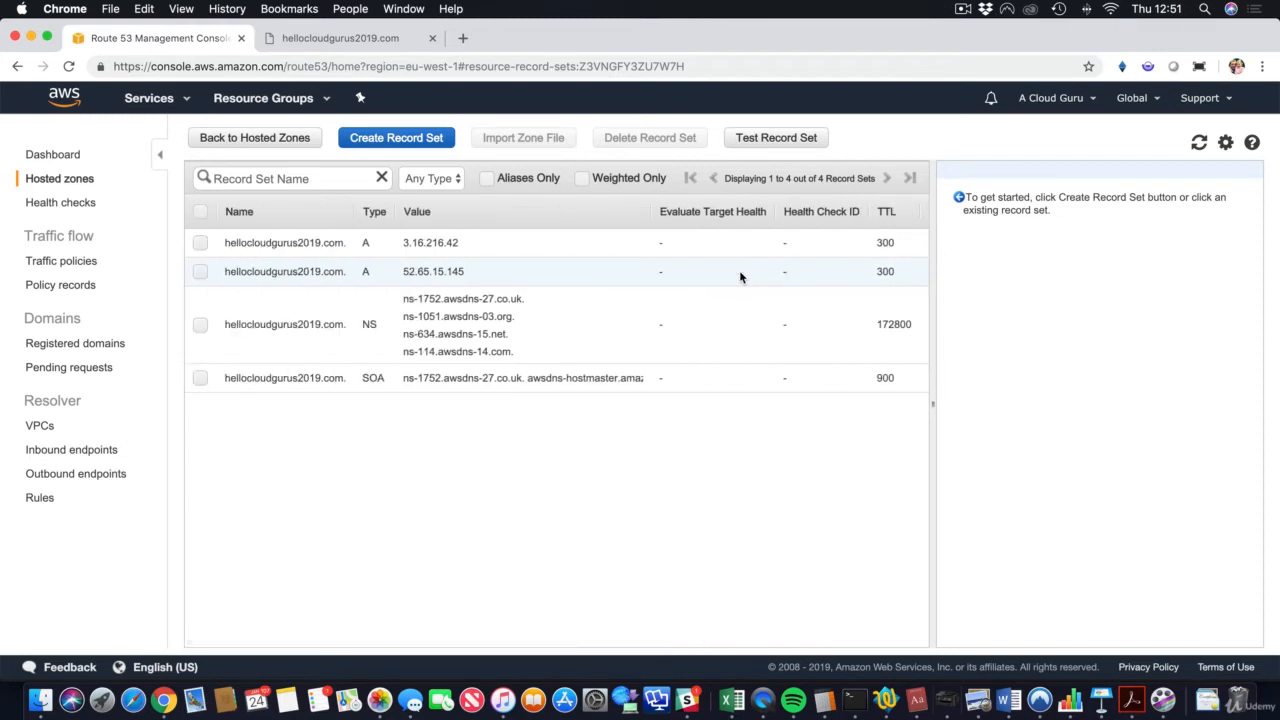
scroll(520, 283, right, 5)
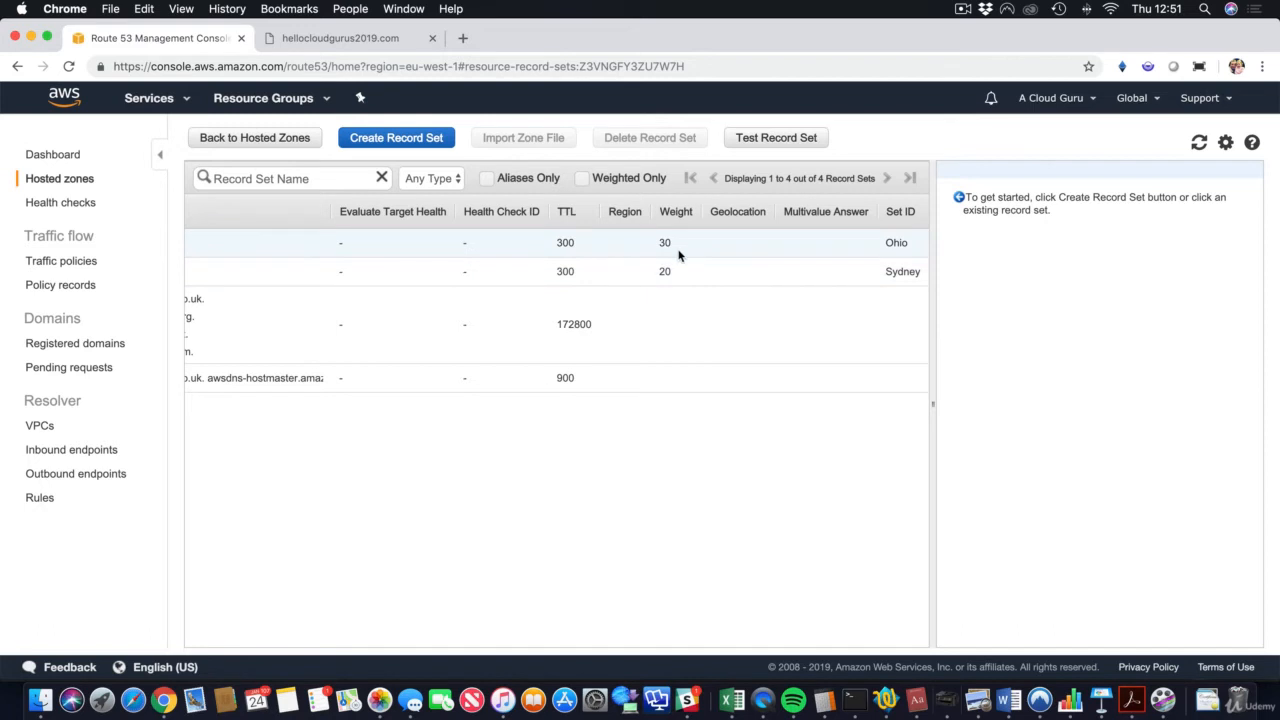
scroll(678, 256, left, 5)
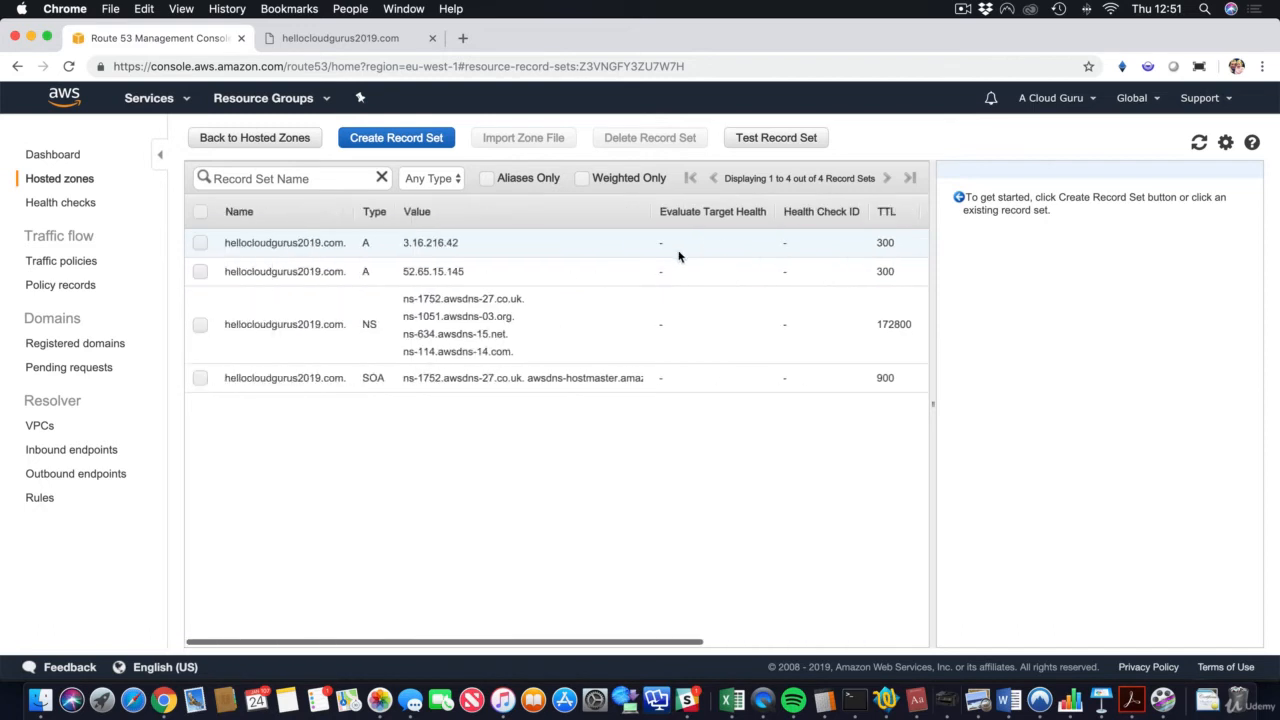
Step: Create weighted A record 52.48.255.47 with 60-second TTL, weight 50 and Set ID Ireland
click(374, 138)
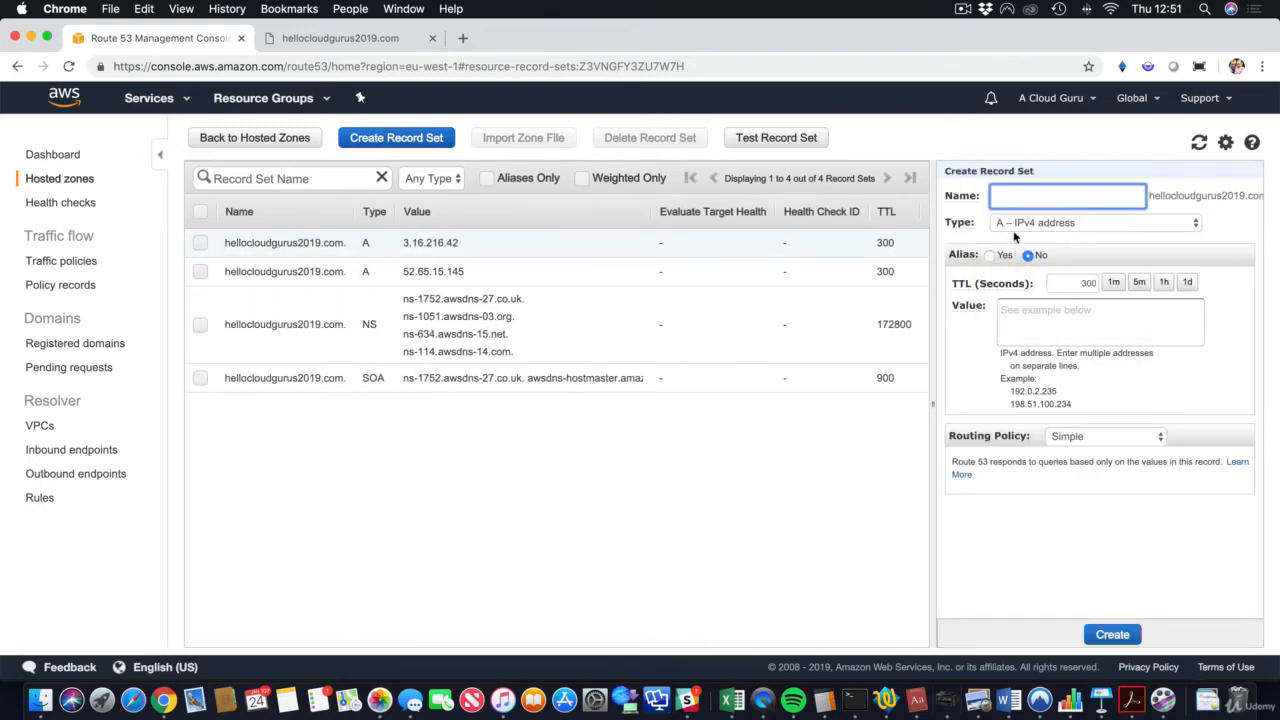
click(1020, 310)
key(super+v)
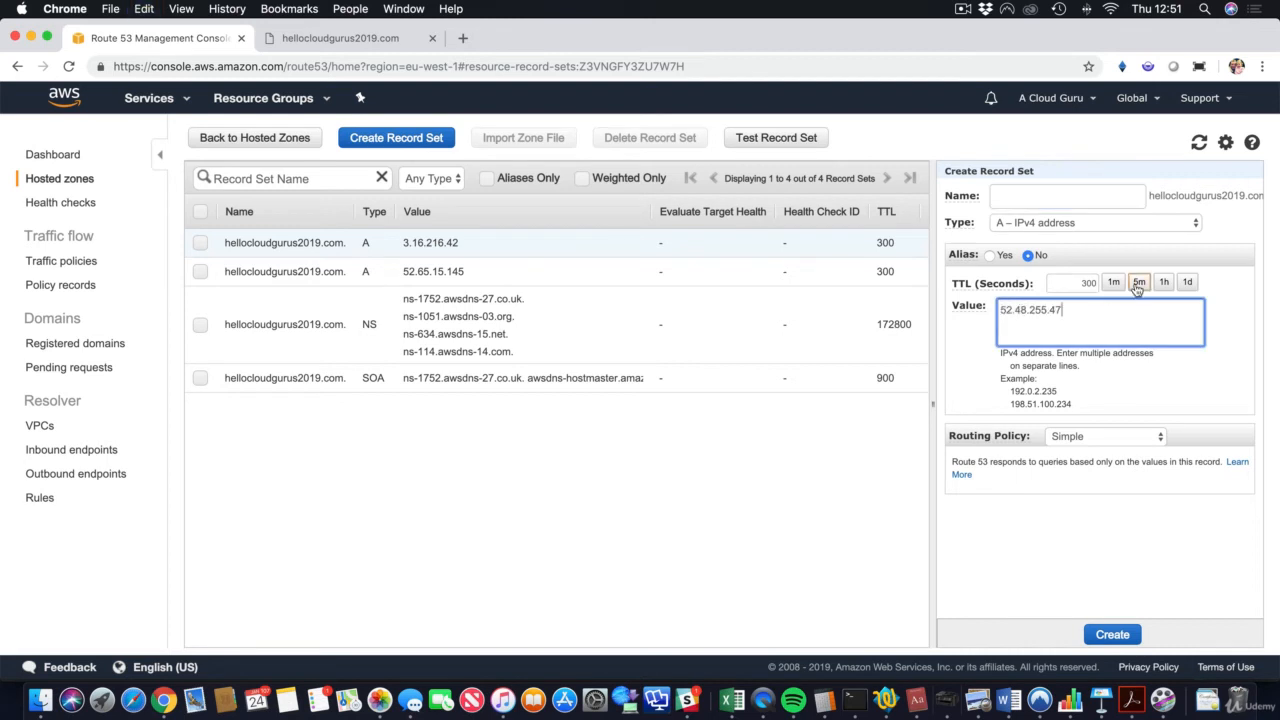
click(1113, 282)
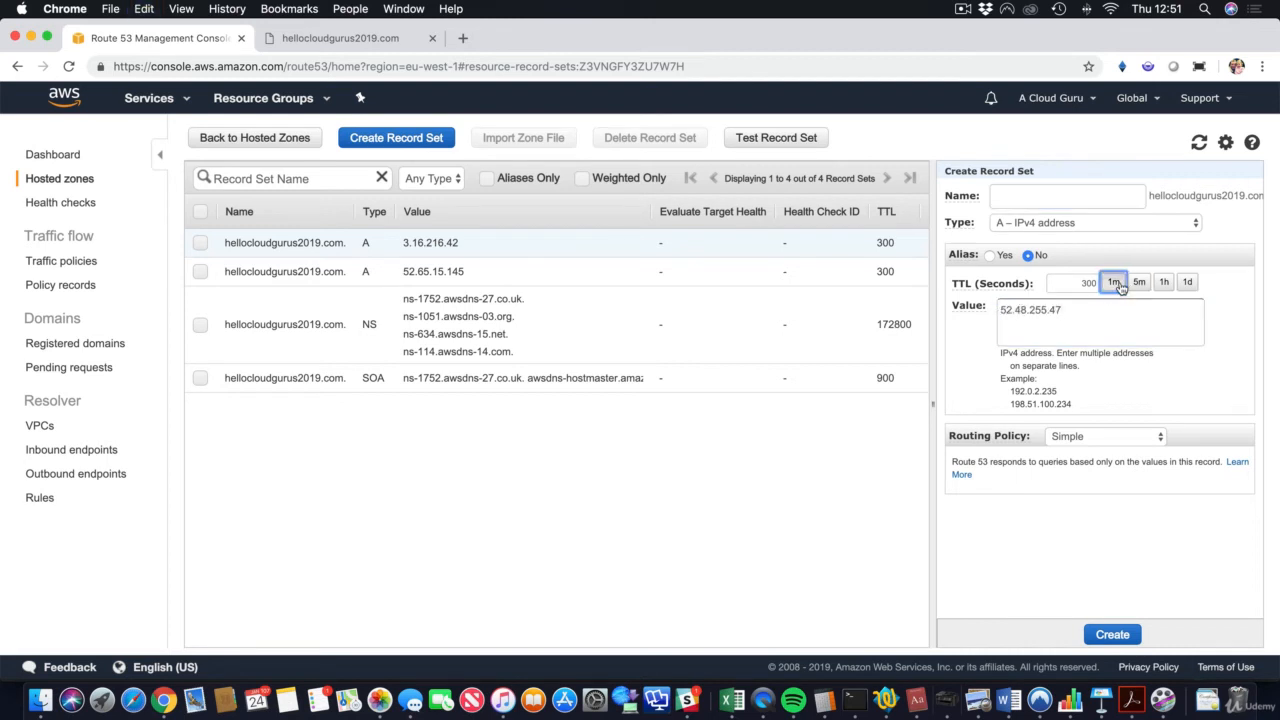
click(1099, 432)
click(1092, 451)
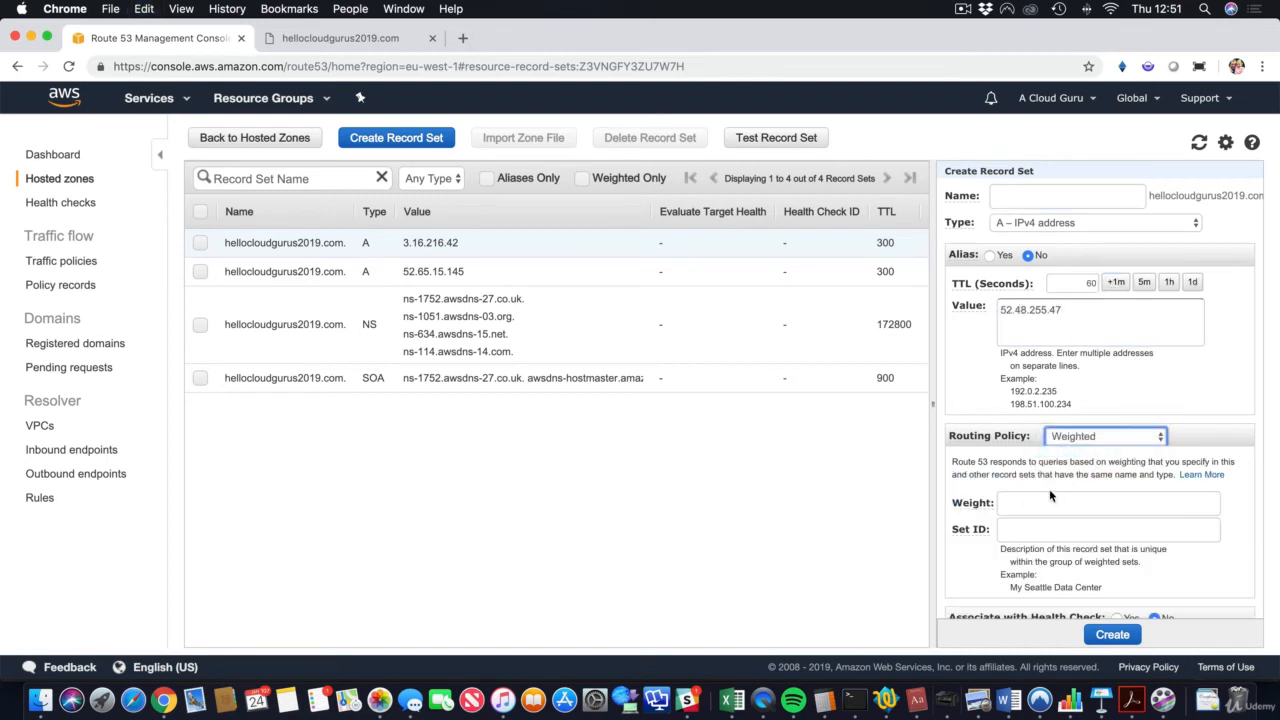
click(1048, 500)
text(50)
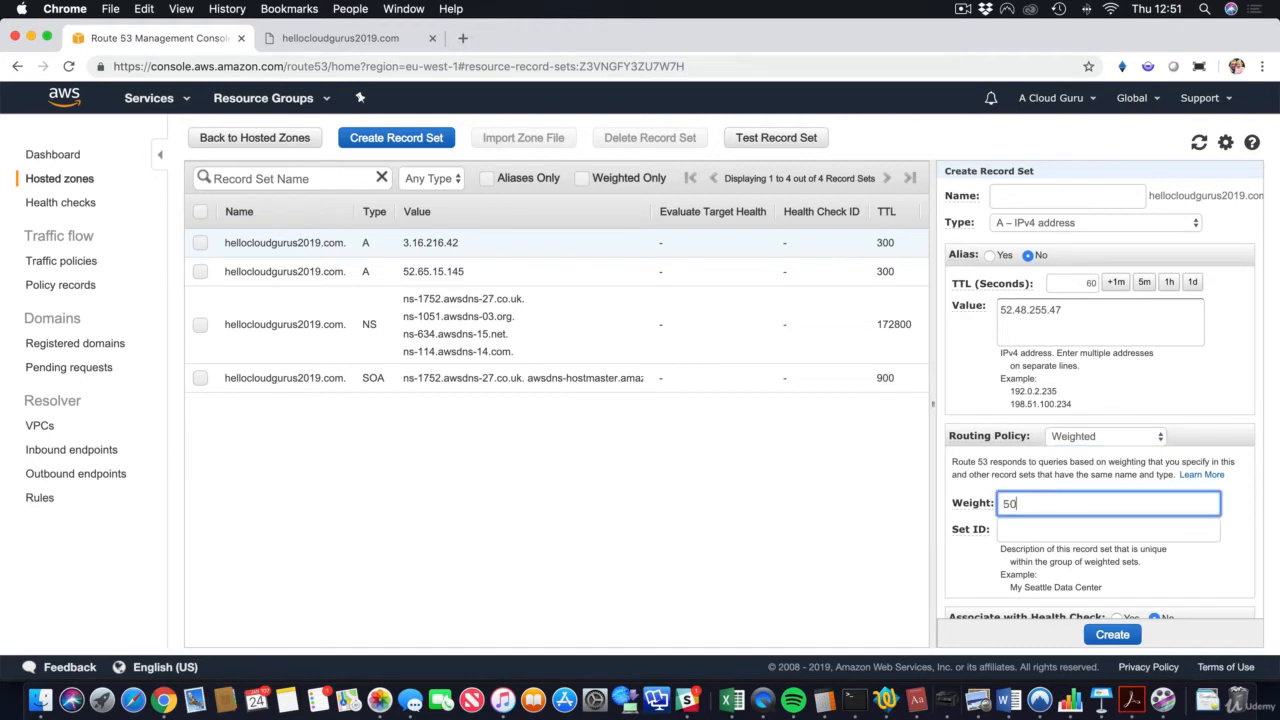
click(1048, 532)
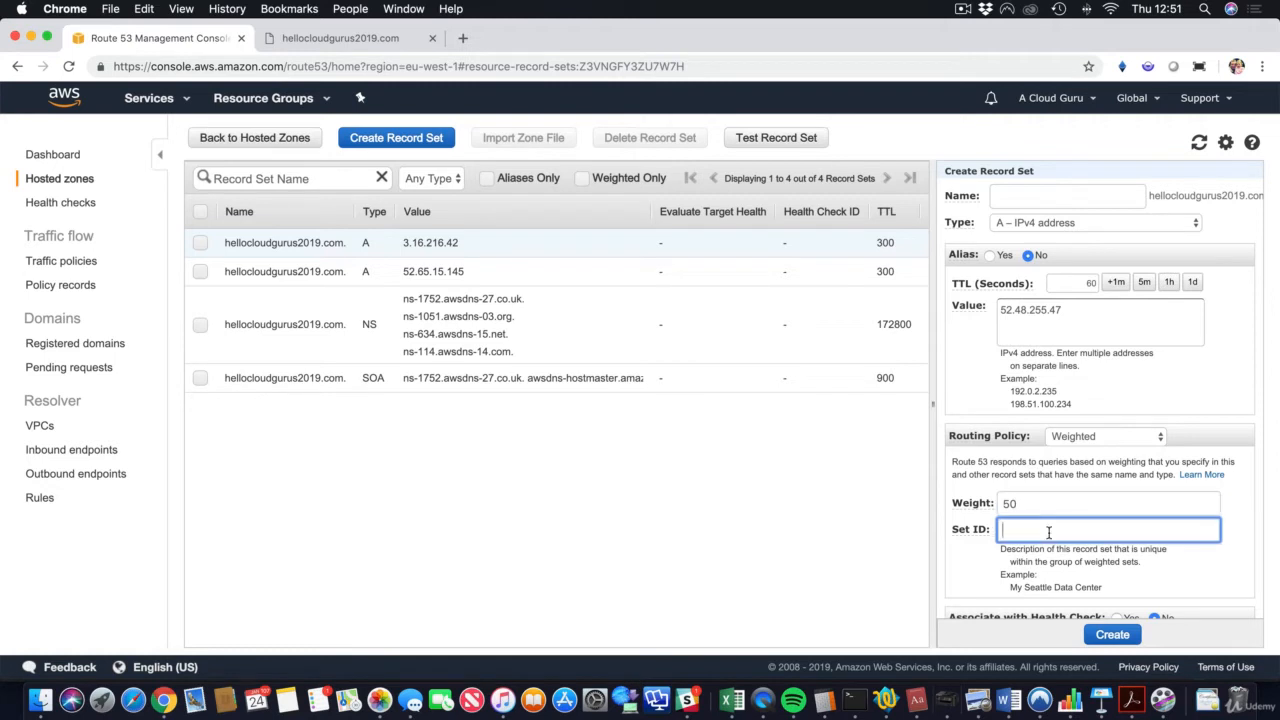
text(Ireland)
click(1128, 636)
Step: Reload hellocloudgurus2019.com, which now answers from the Ohio server, then return to Route 53
scroll(837, 297, right, 5)
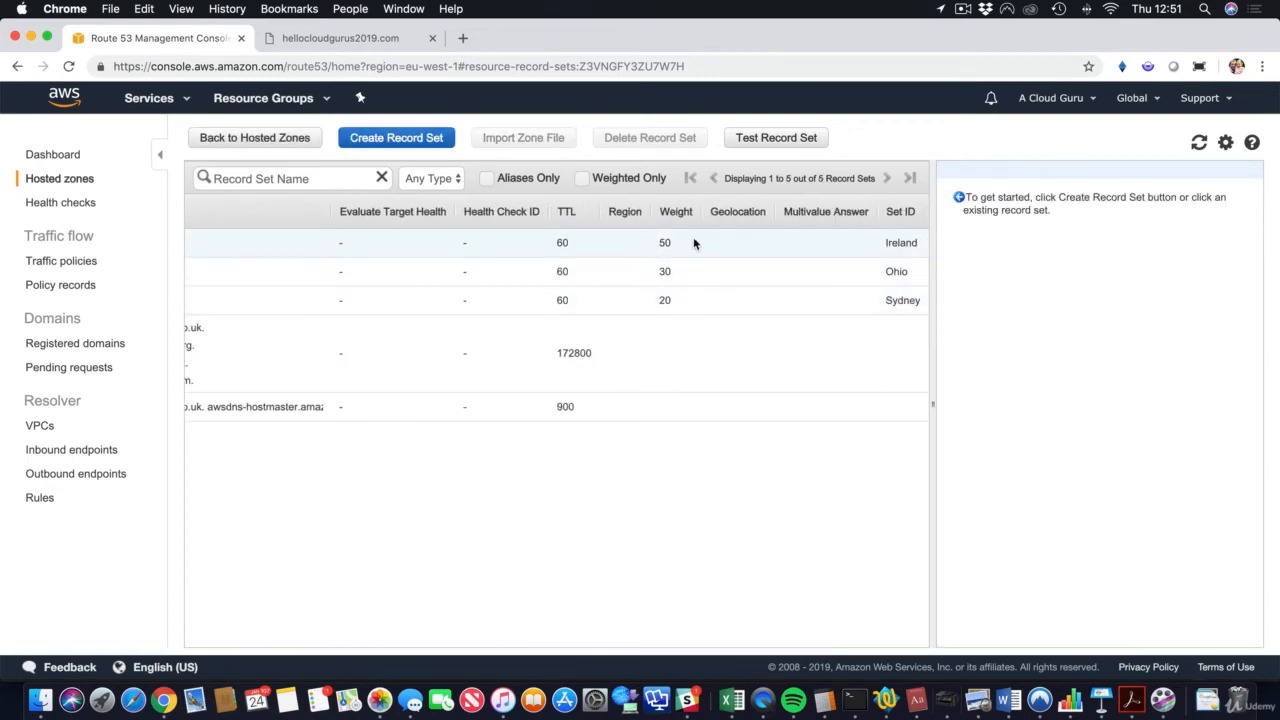
scroll(666, 277, left, 5)
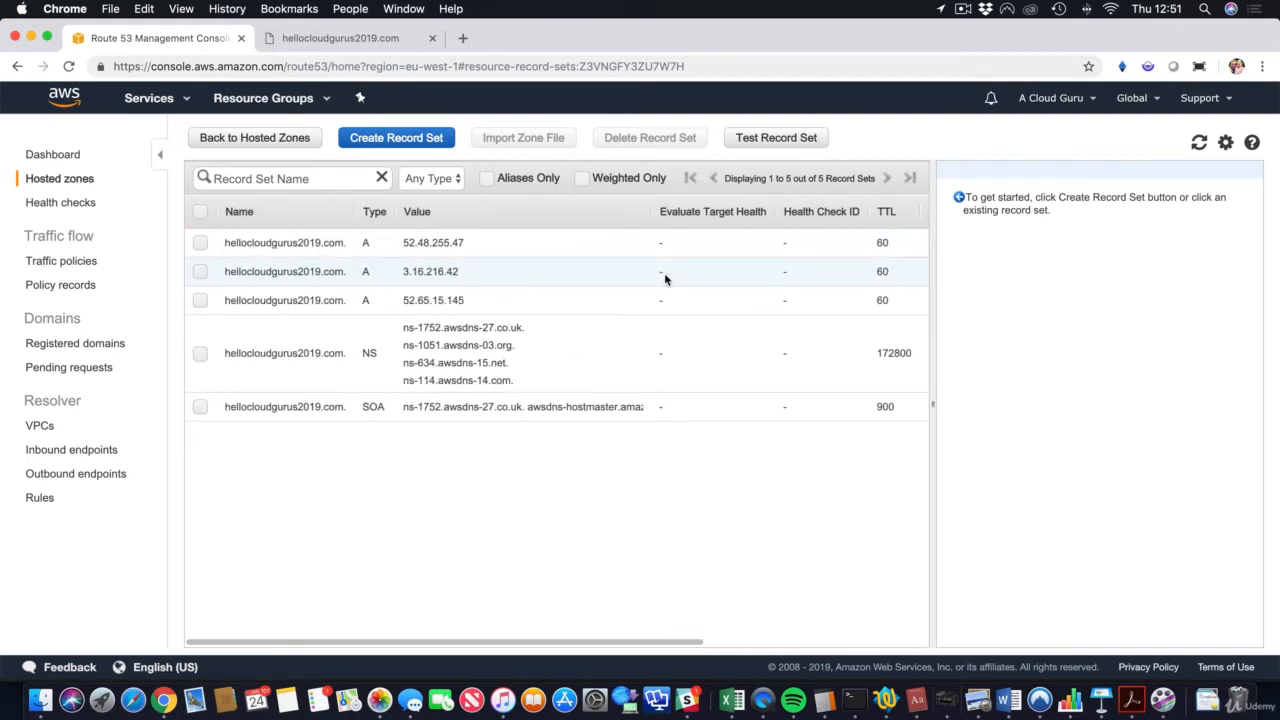
scroll(735, 289, right, 5)
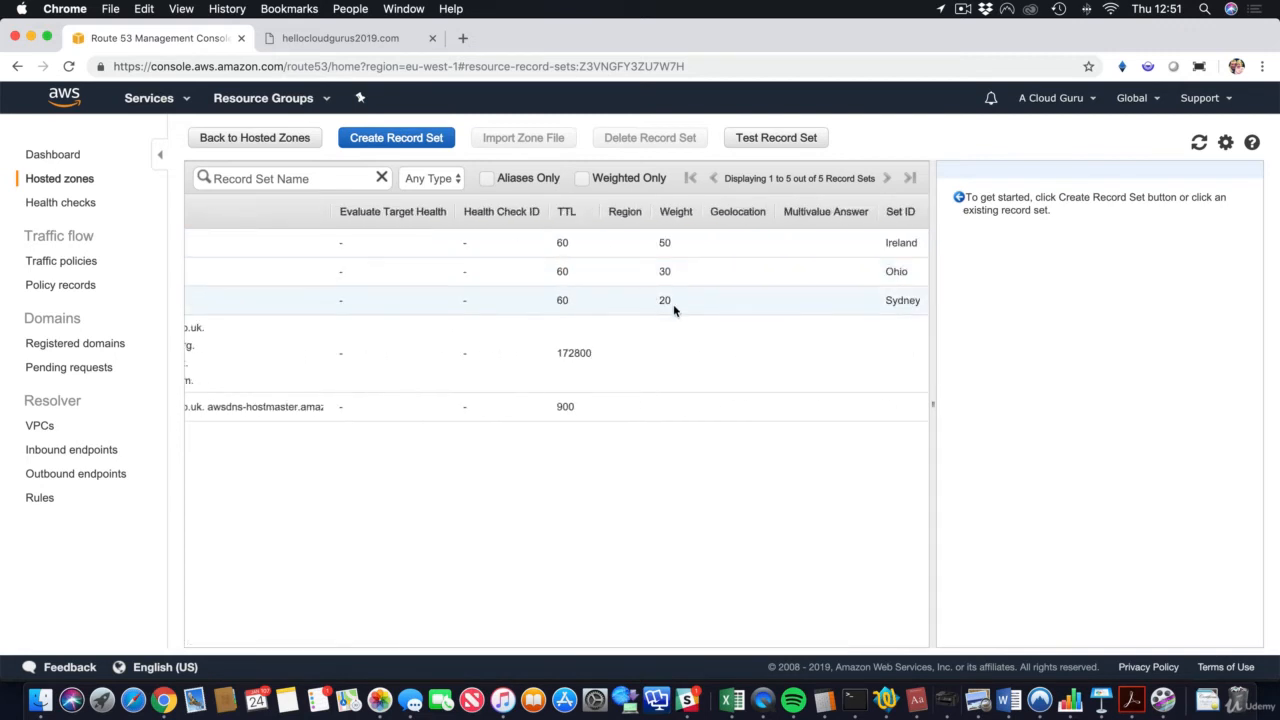
click(370, 40)
key(super+r)
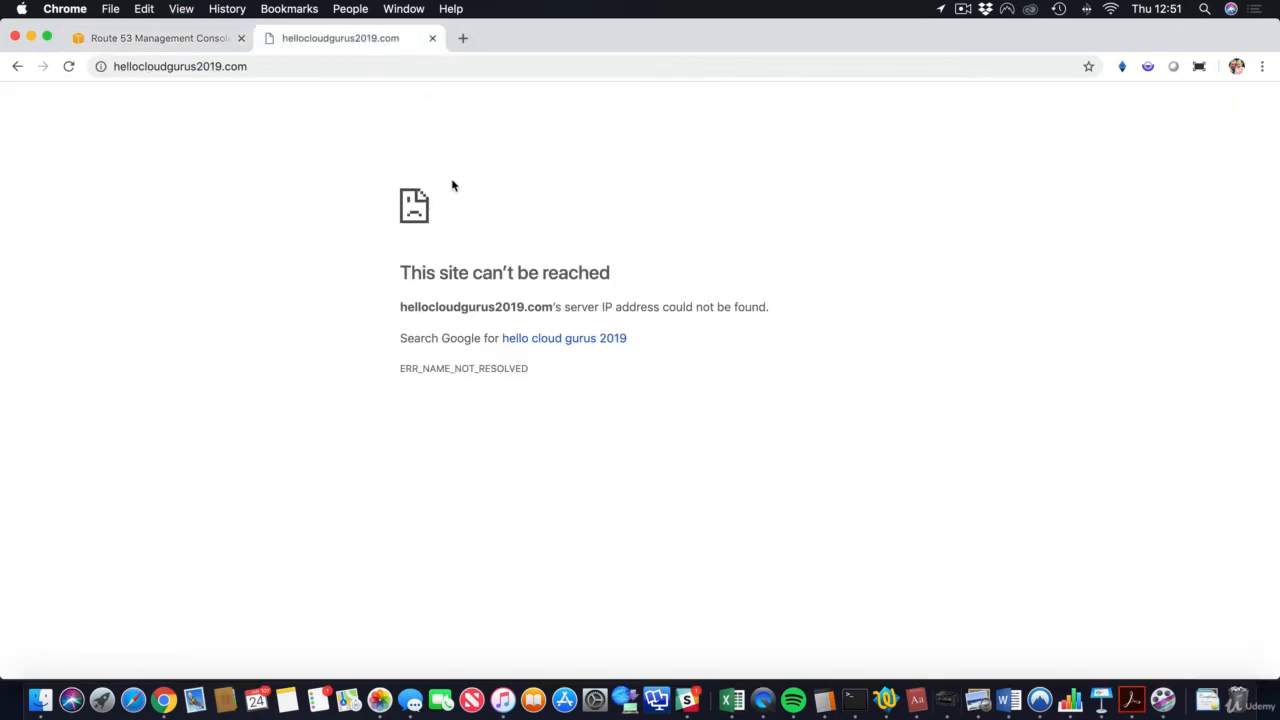
key(super+r)
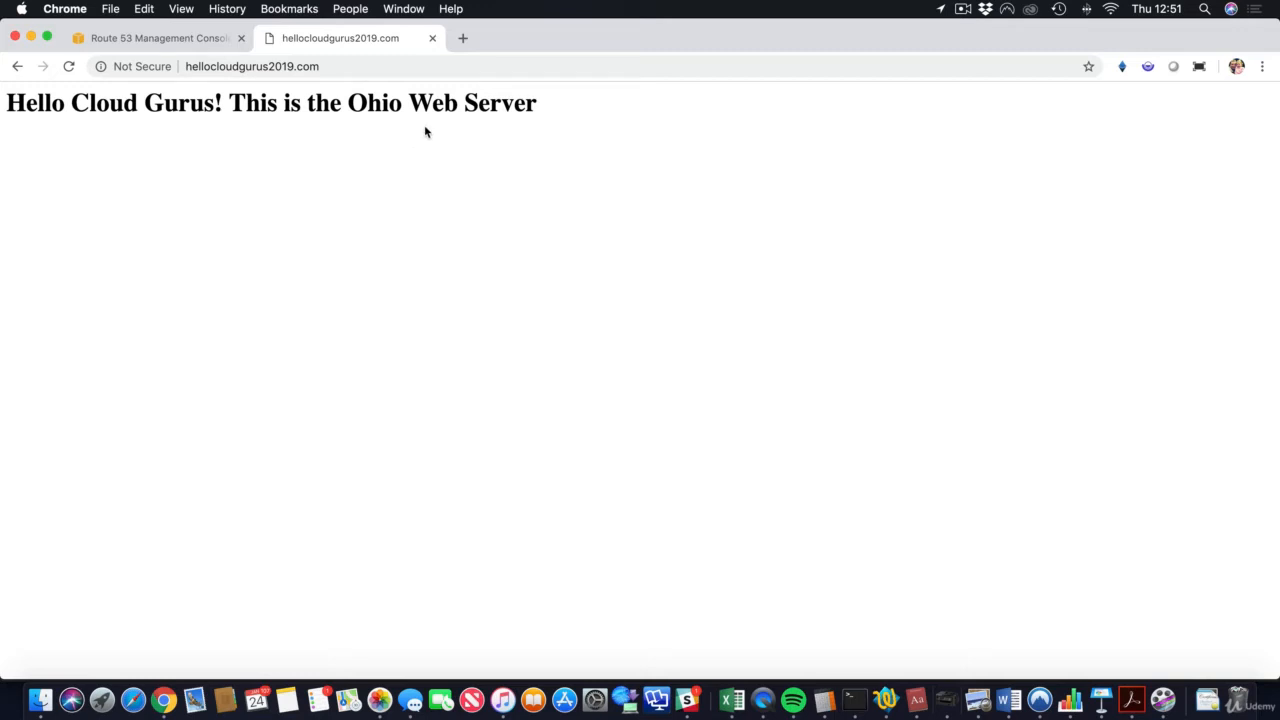
click(172, 40)
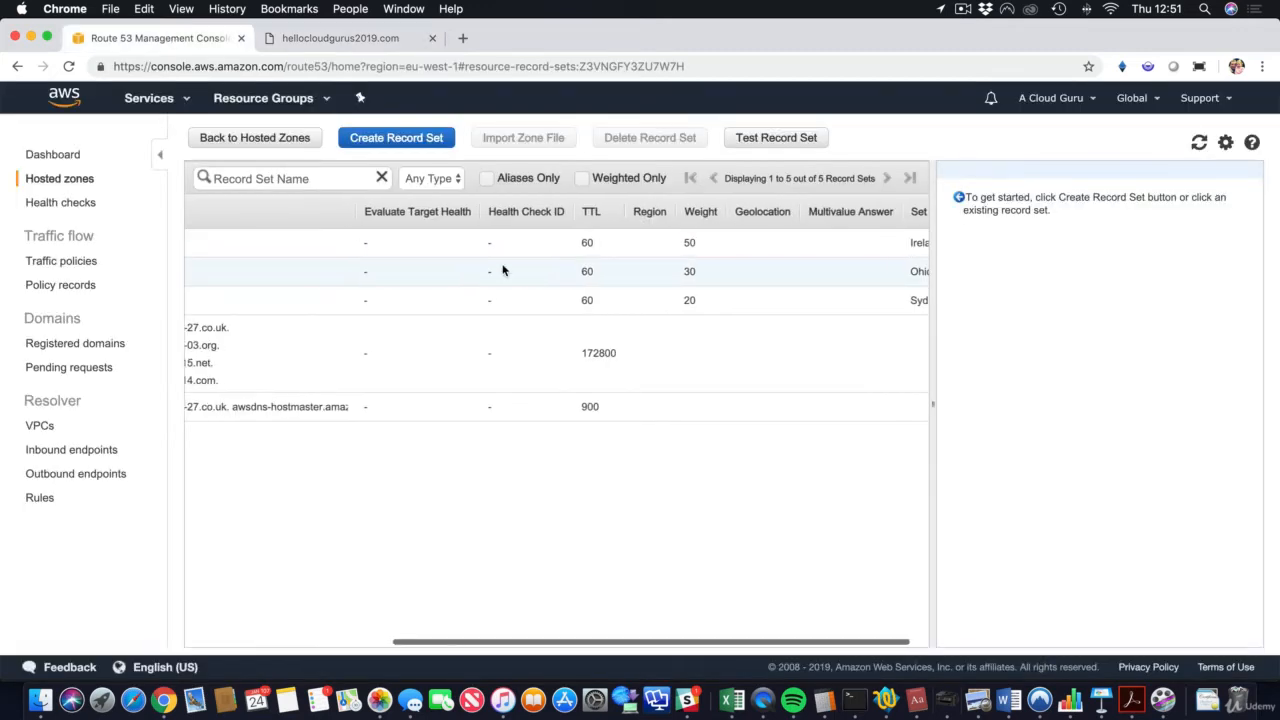
Step: Set Associate with Health Check to Yes on the Ireland record
scroll(503, 270, left, 5)
scroll(503, 270, right, 6)
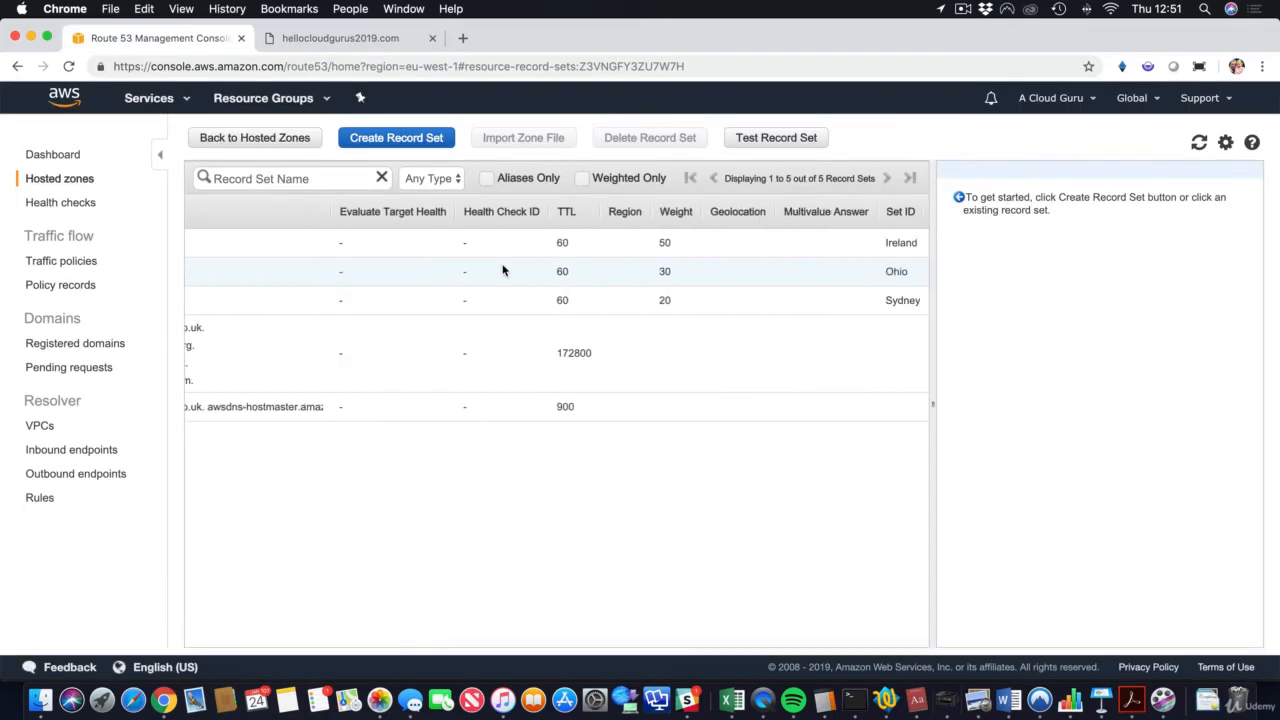
scroll(503, 270, left, 5)
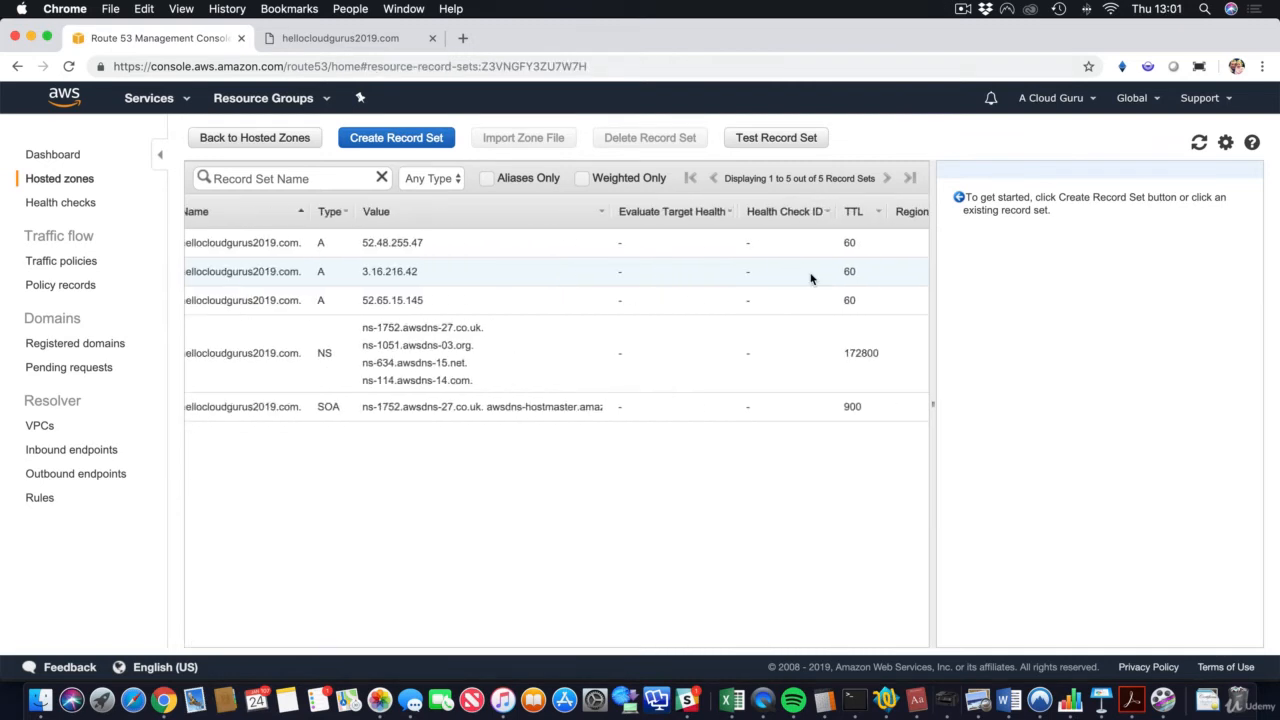
scroll(808, 277, left, 1)
scroll(808, 270, right, 6)
click(786, 245)
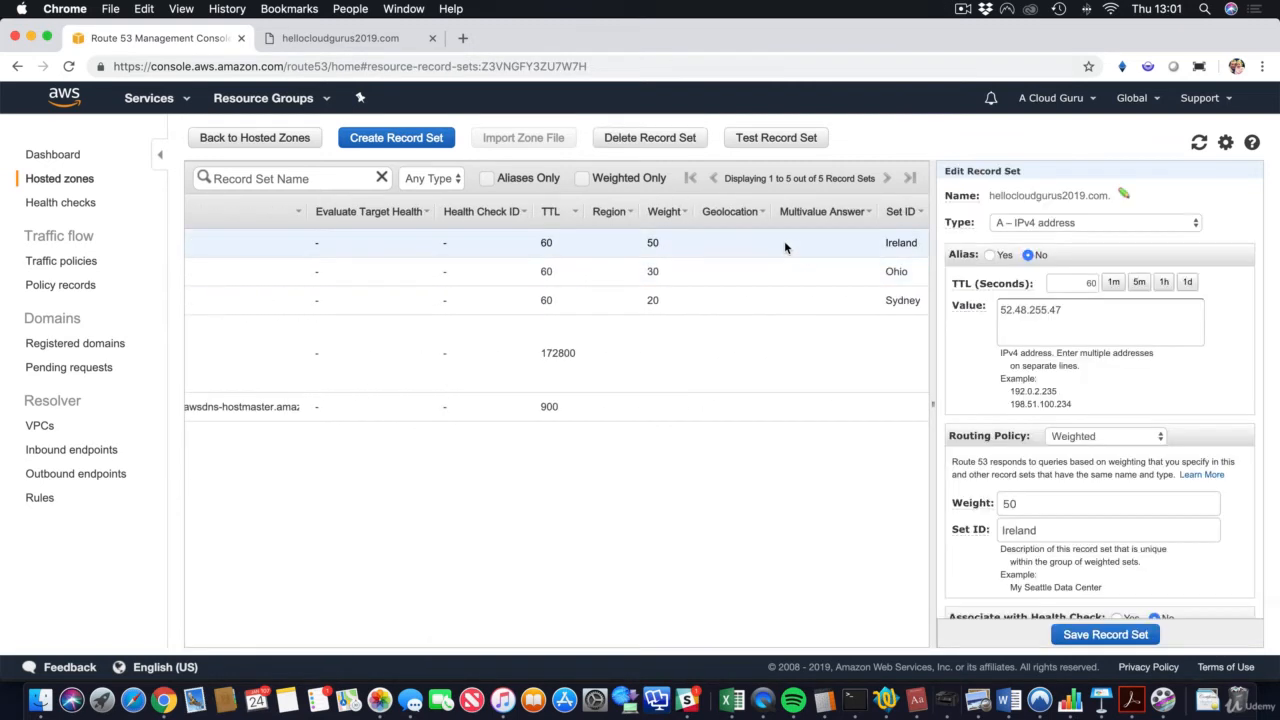
scroll(1139, 500, down, 1)
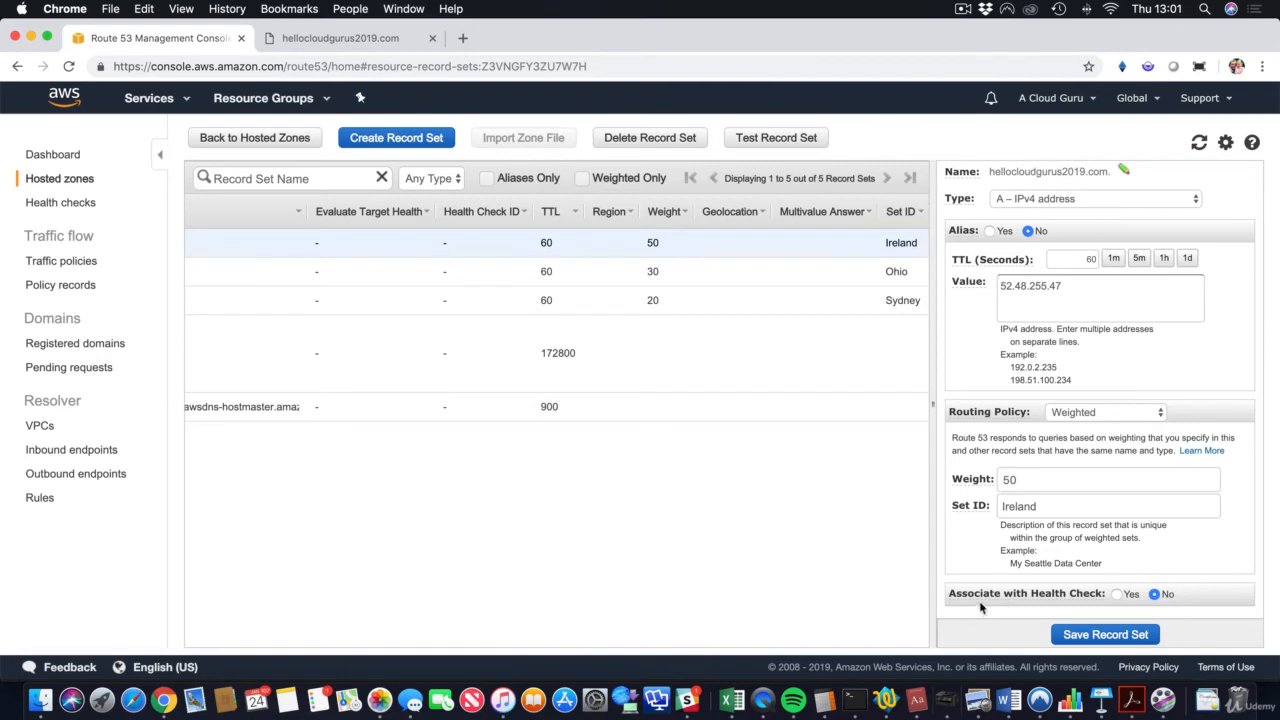
mouse_move(1060, 594)
click(1117, 594)
Step: Finding no health checks available, go to the Health checks section
scroll(1117, 591, down, 3)
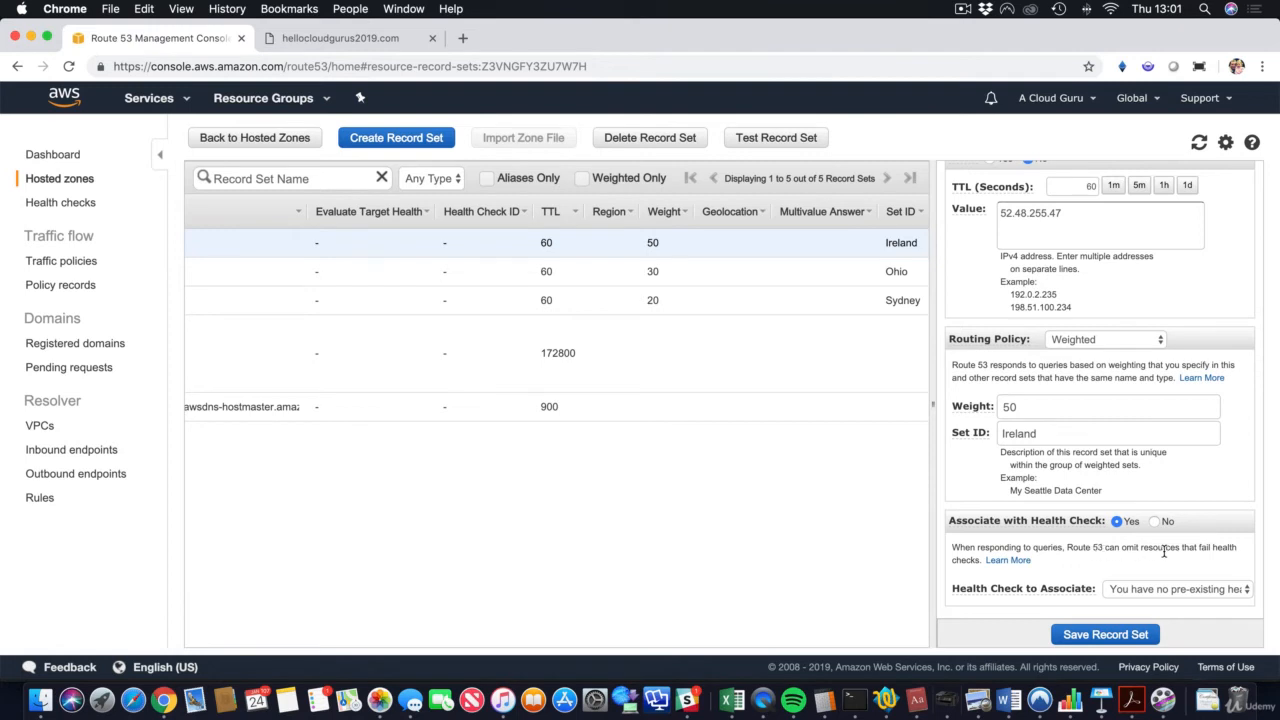
mouse_move(951, 589)
click(92, 207)
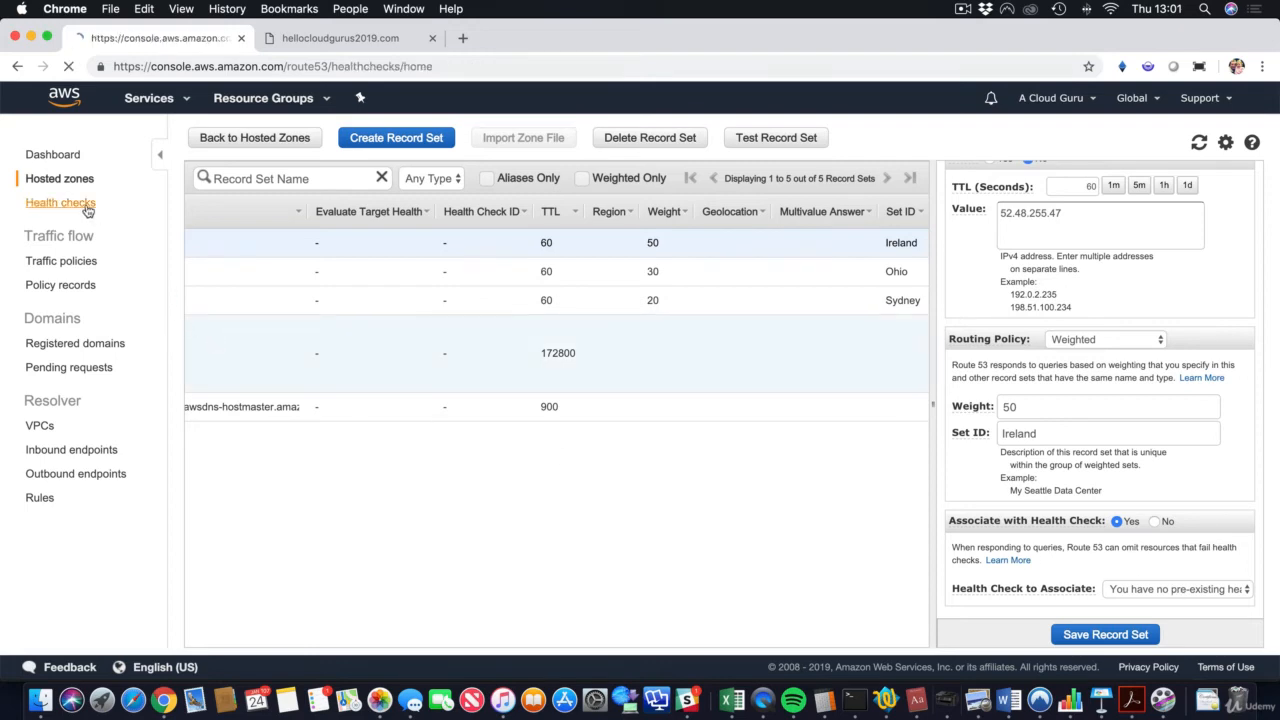
Step: Start a new health check named Sydney
click(260, 240)
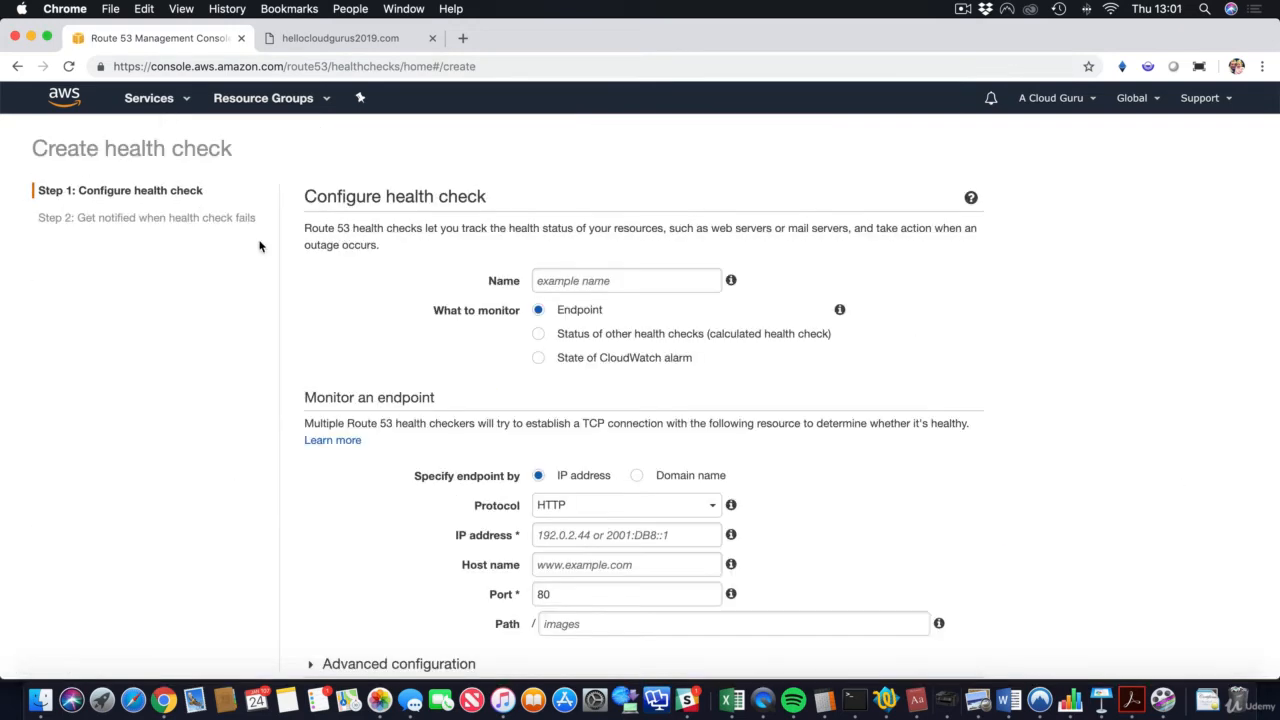
click(563, 278)
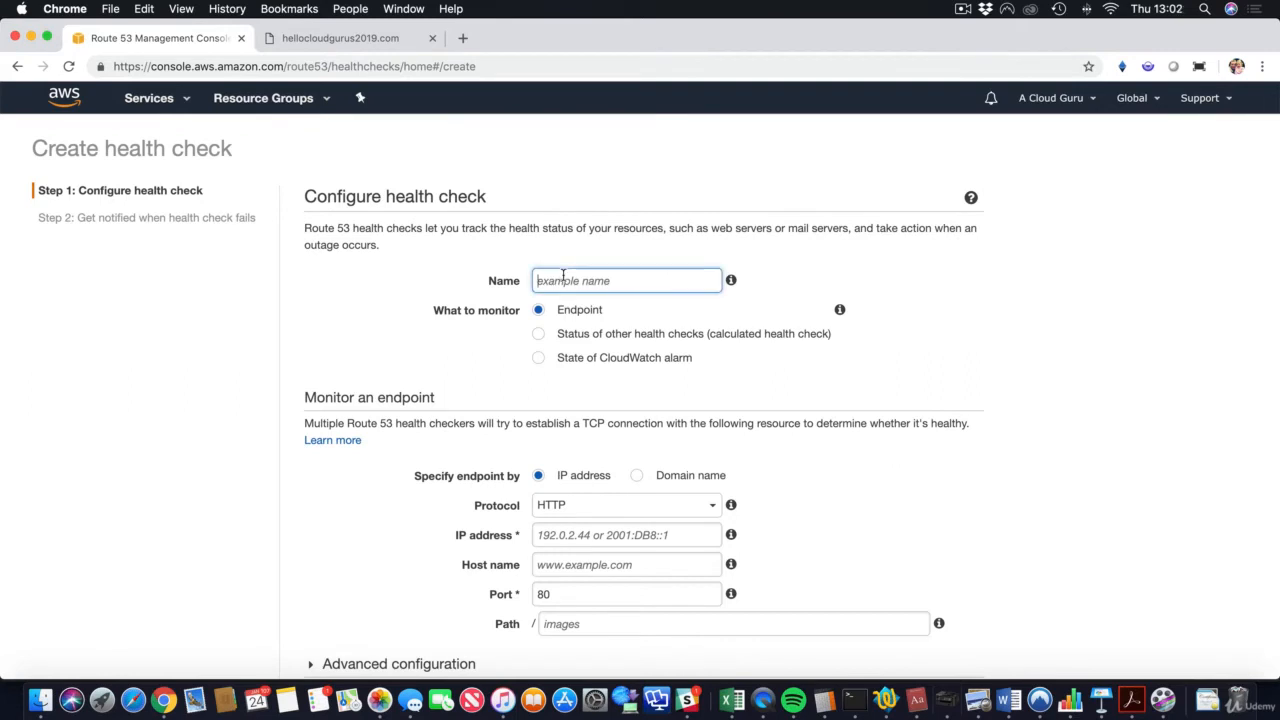
text(Sydney)
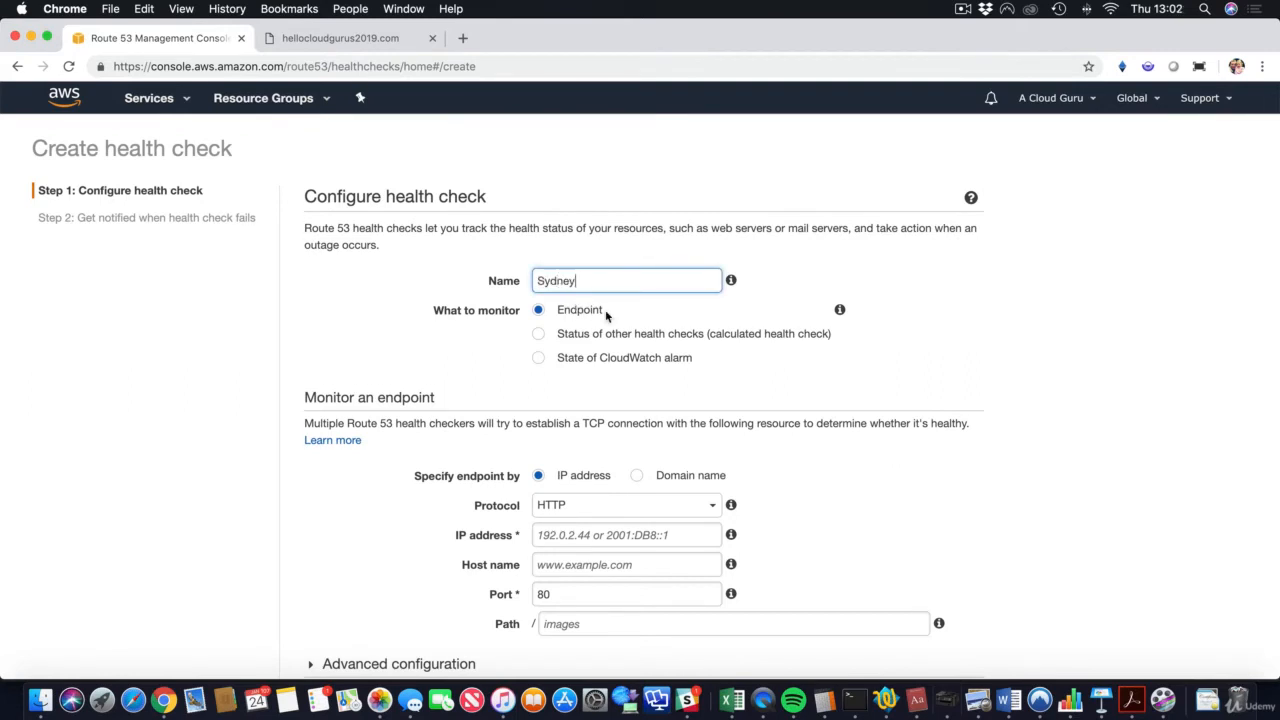
scroll(605, 316, down, 3)
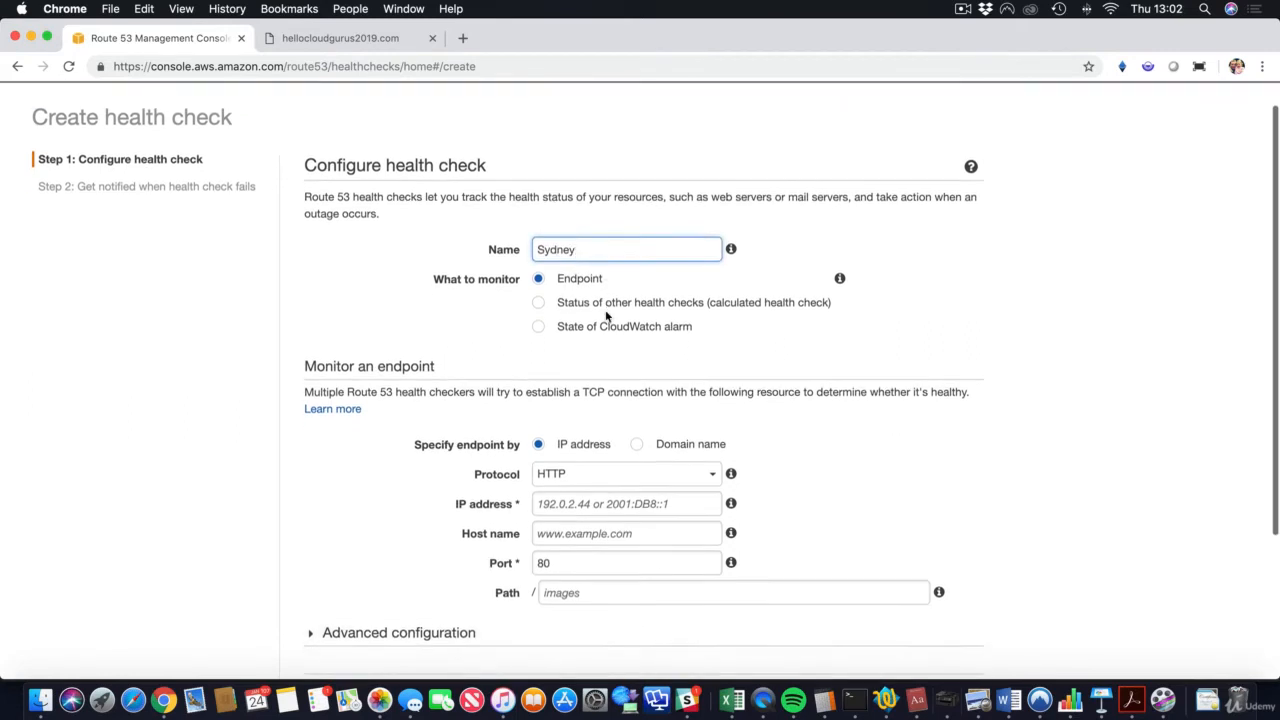
scroll(605, 316, down, 4)
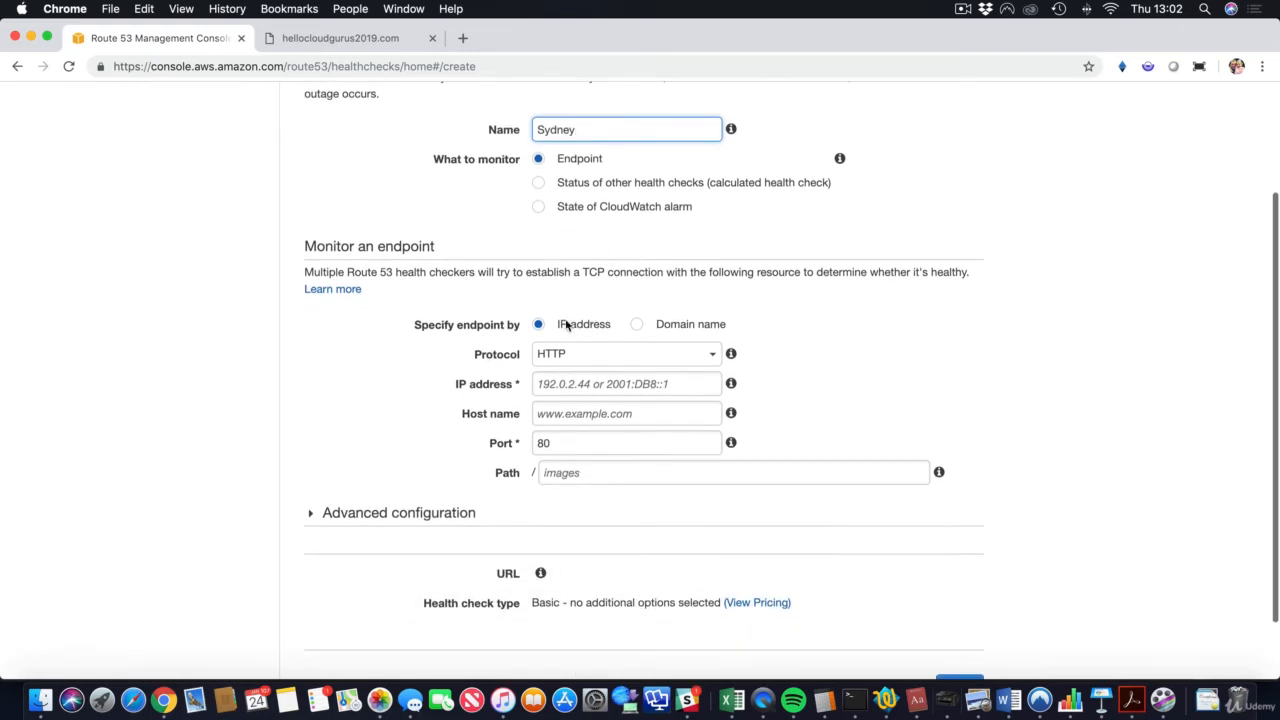
scroll(591, 300, down, 2)
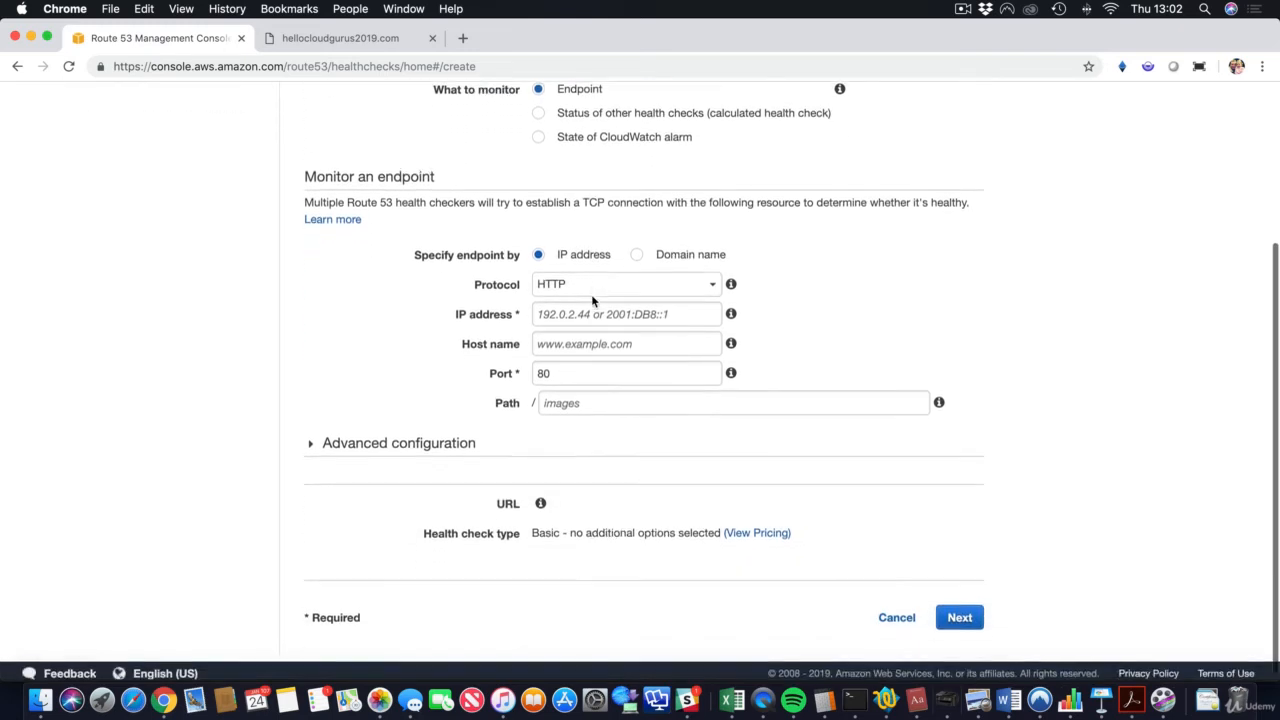
Step: Set the endpoint IP to 52.65.15.145 and host name to hellocloudgurus2019.com
click(589, 307)
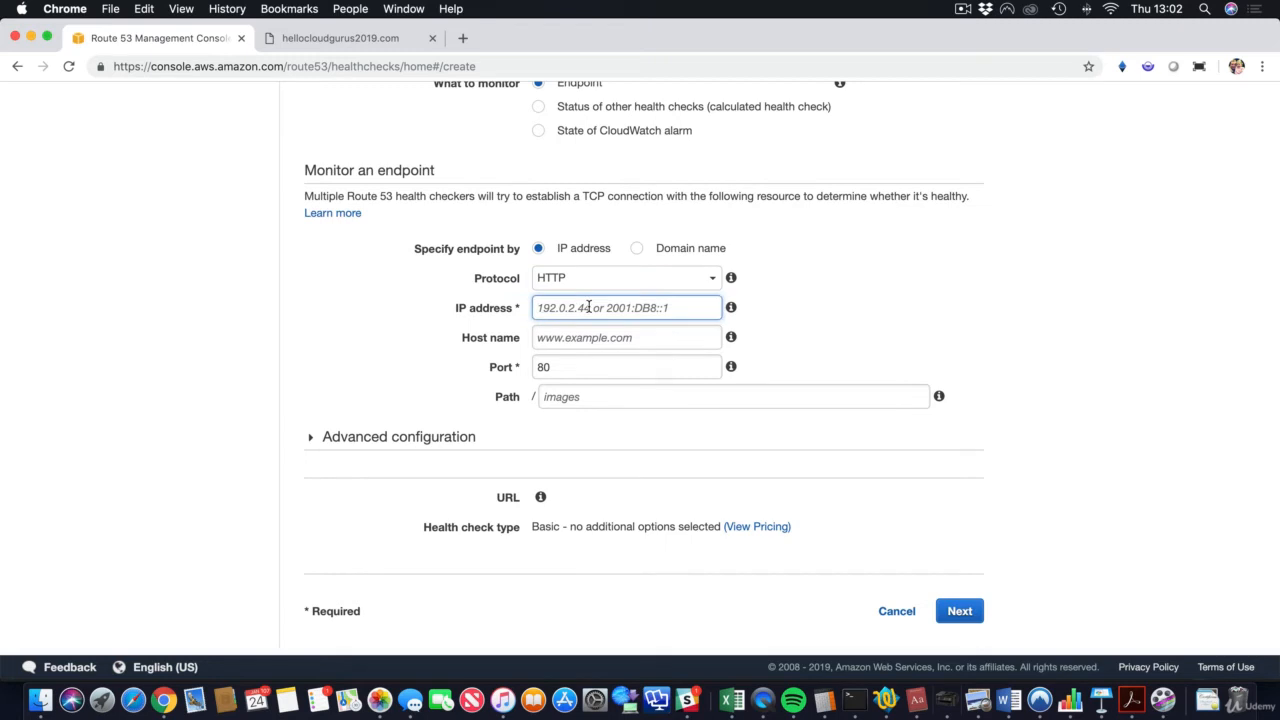
text(52.)
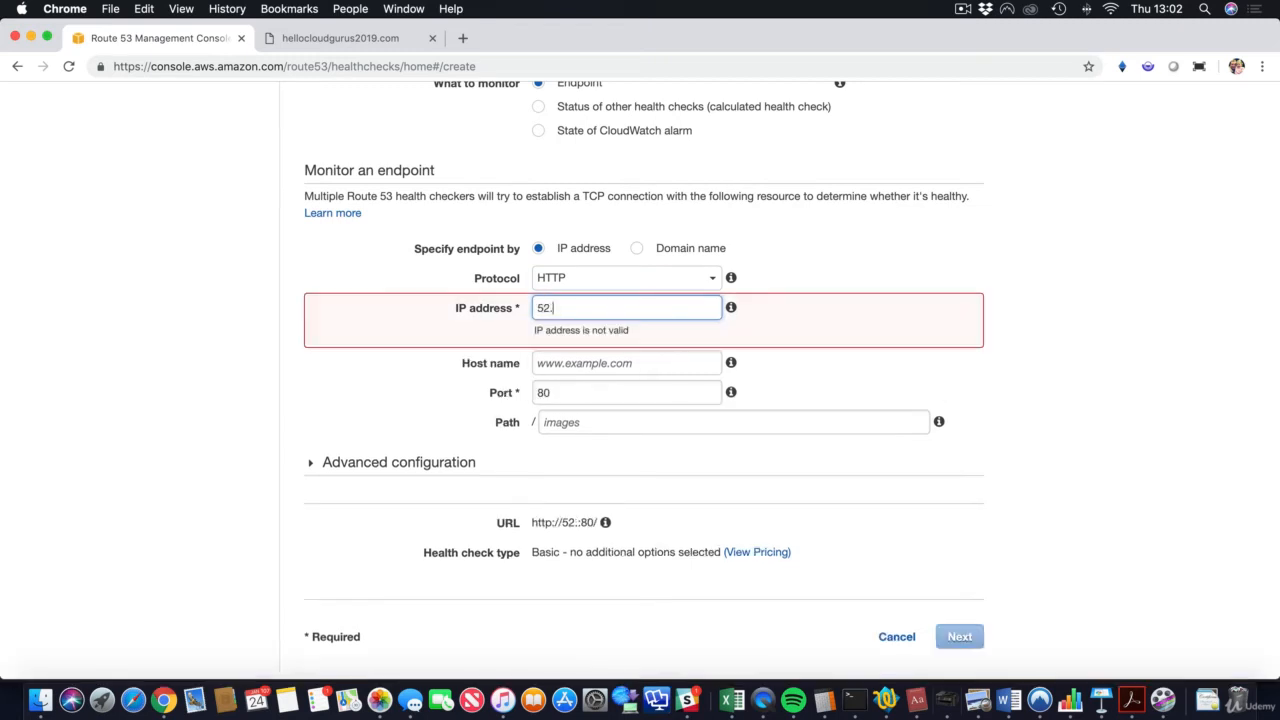
text(65.15.144)
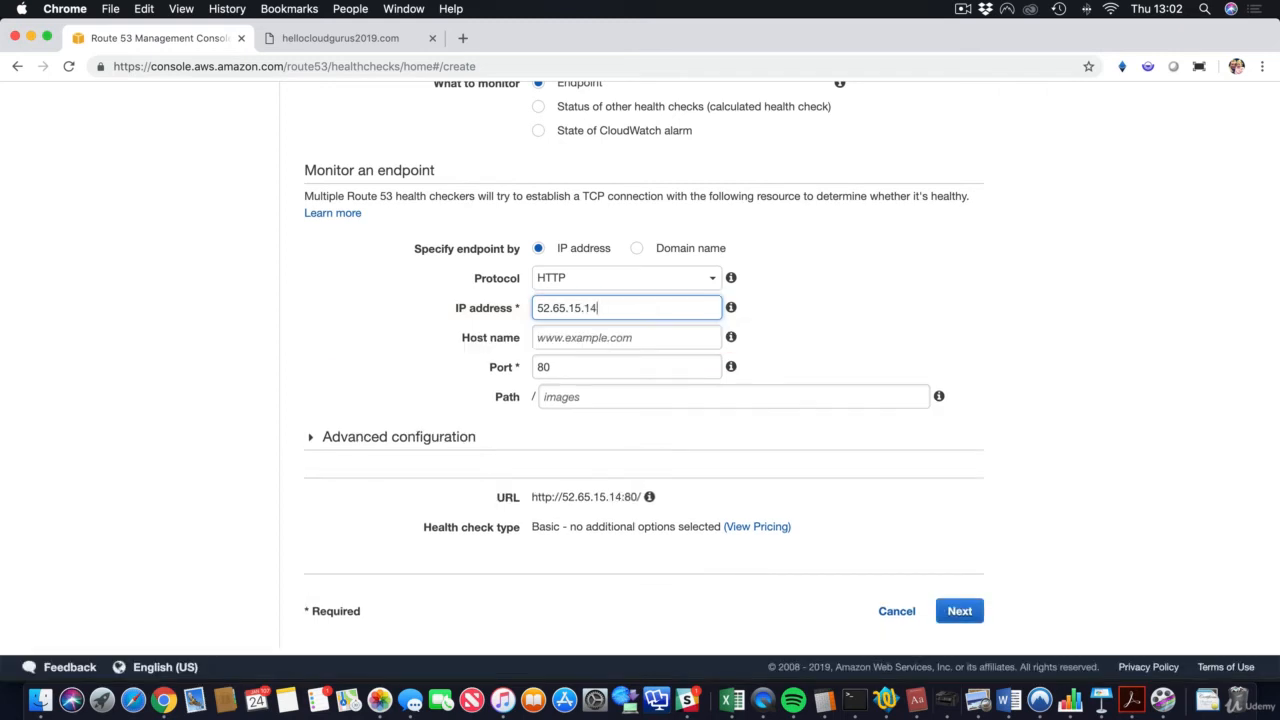
key(BackSpace)
text(5)
key(Tab)
mouse_move(729, 340)
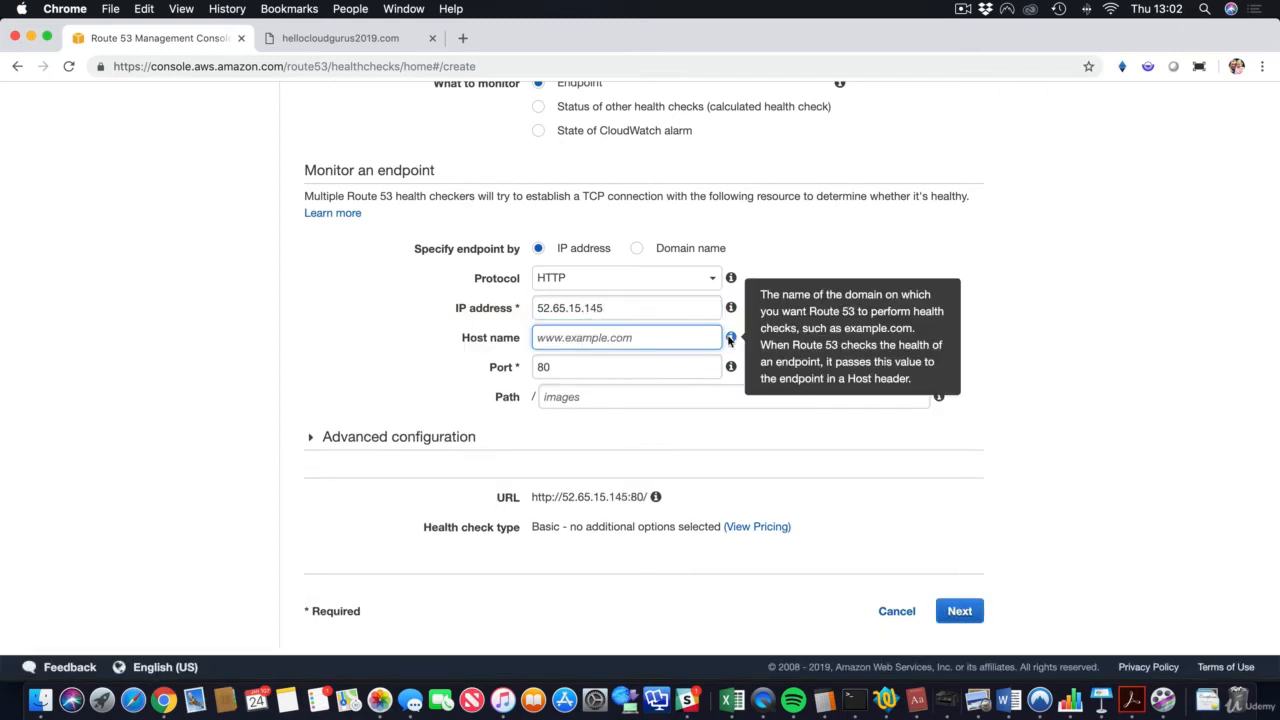
text(hellocloudgurus2019.com)
Step: Set the health check path to index.html
click(957, 336)
scroll(904, 340, down, 1)
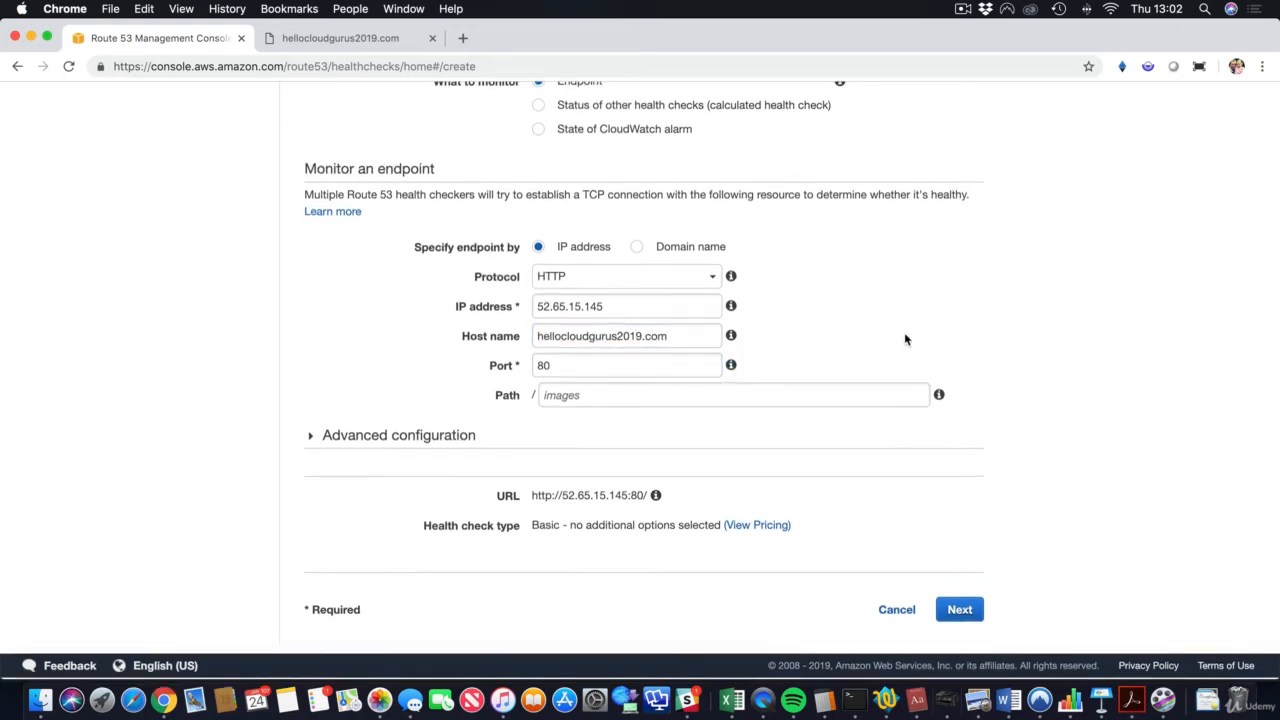
click(565, 395)
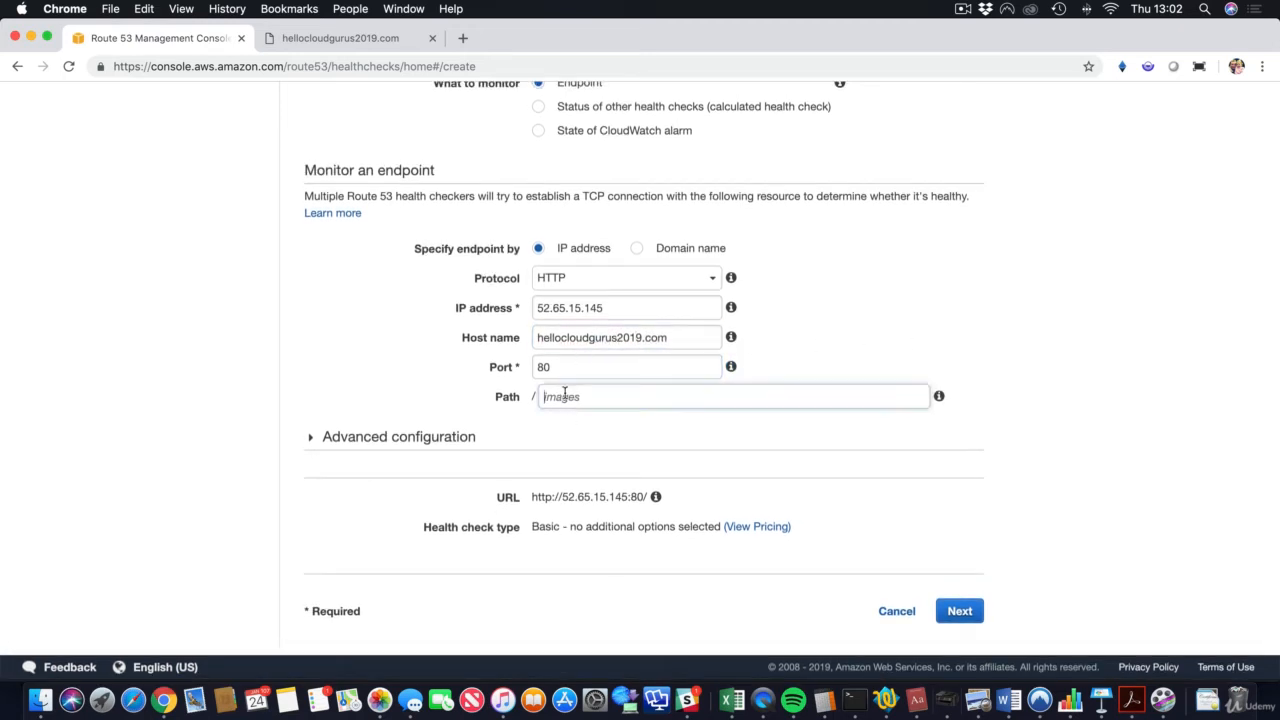
text(index.)
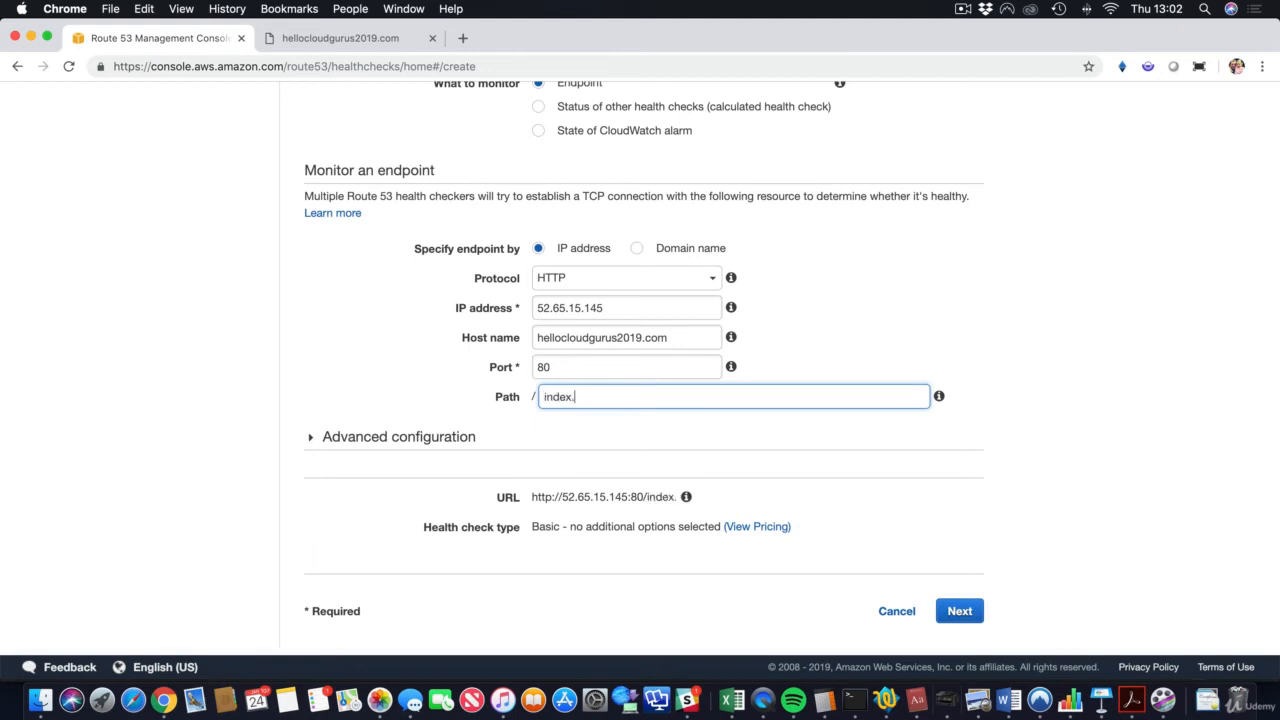
text(html)
click(913, 333)
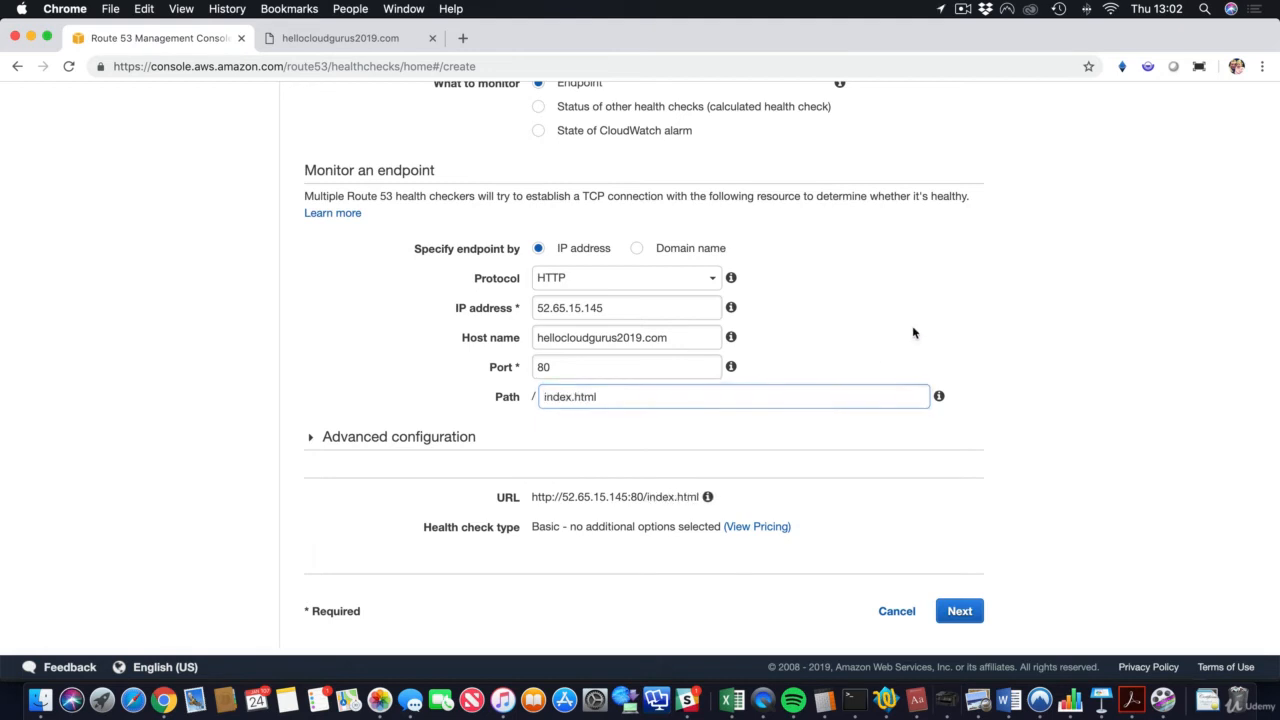
Step: In advanced settings, choose the Fast 10-second interval and a failure threshold of 2
click(386, 437)
scroll(385, 442, down, 2)
scroll(385, 443, down, 3)
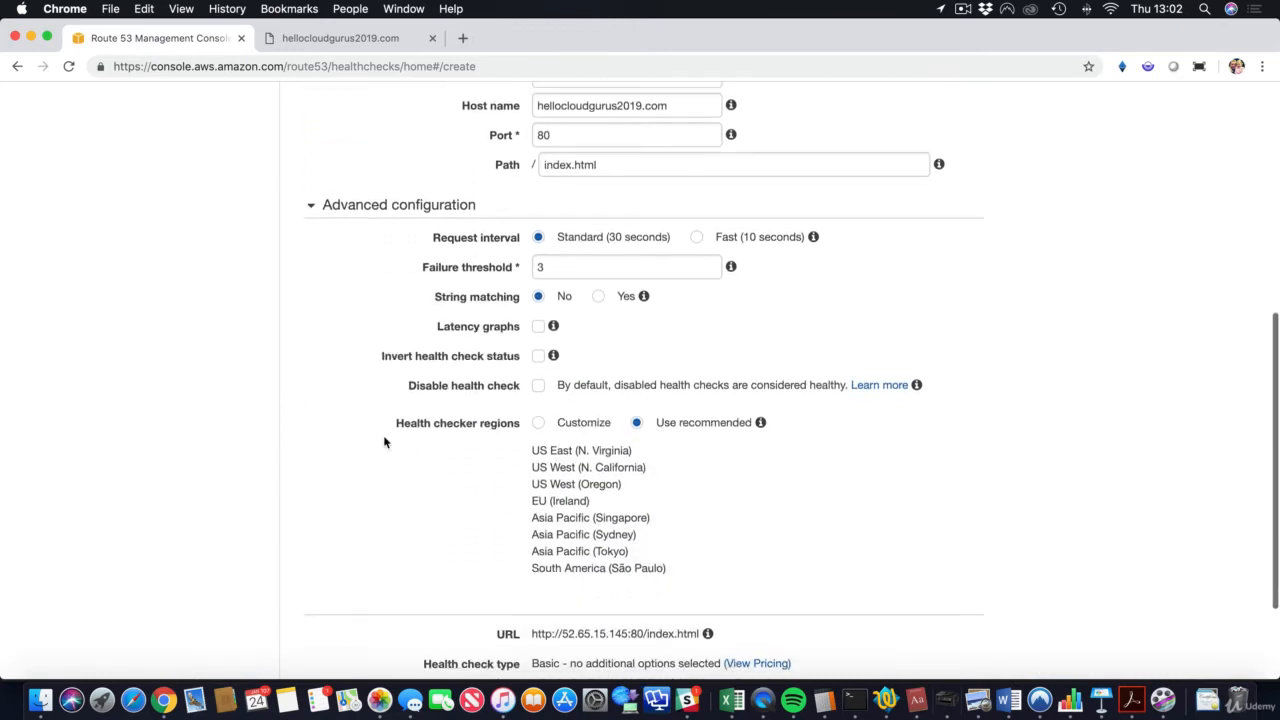
scroll(383, 442, down, 1)
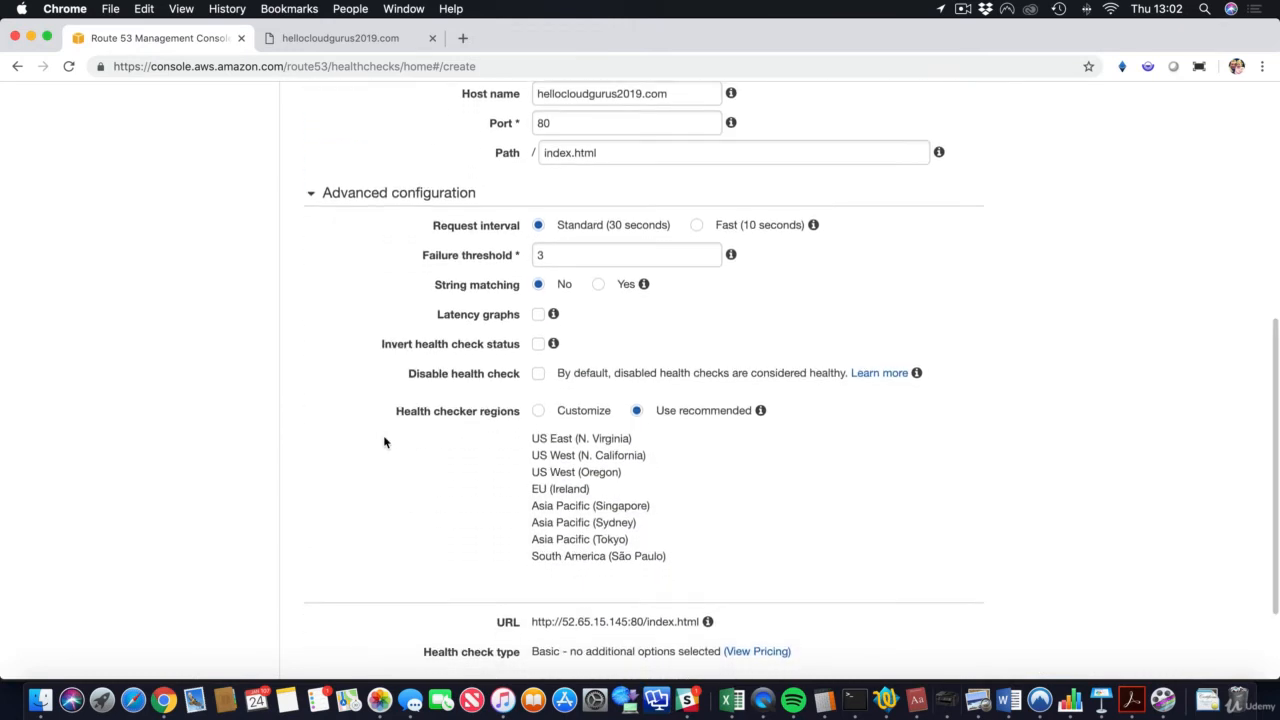
scroll(383, 441, down, 1)
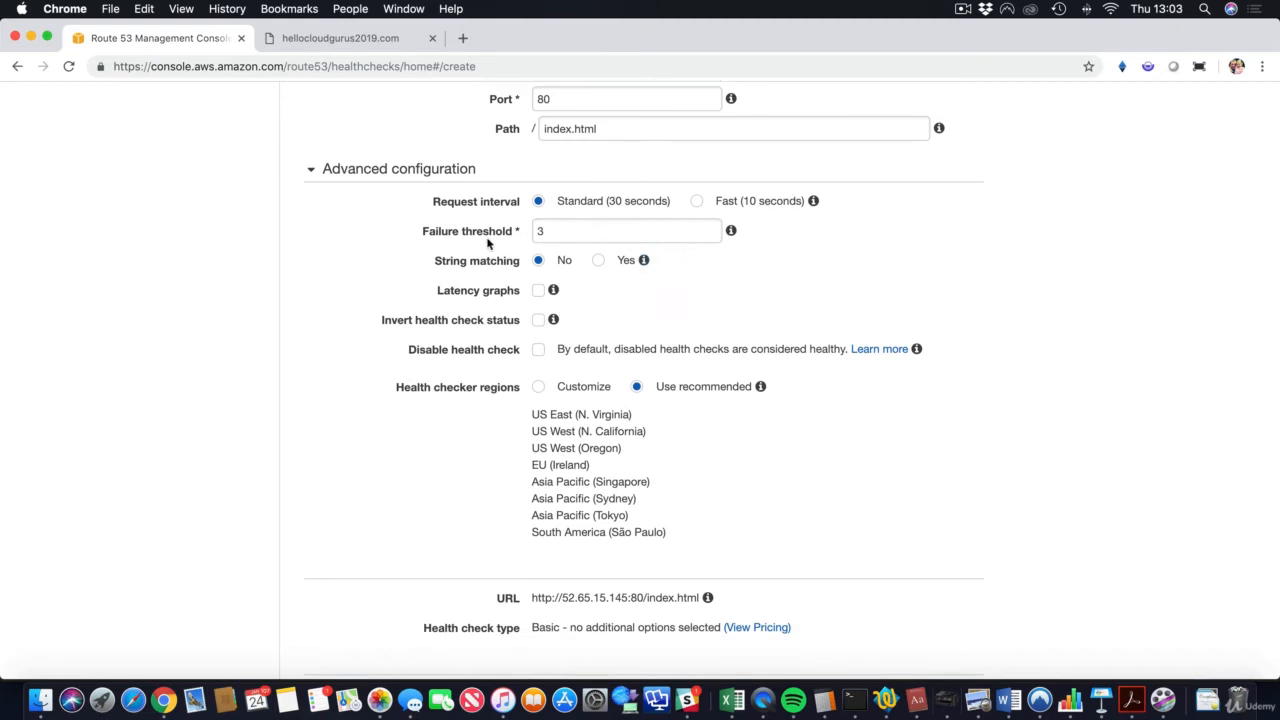
click(697, 202)
click(581, 231)
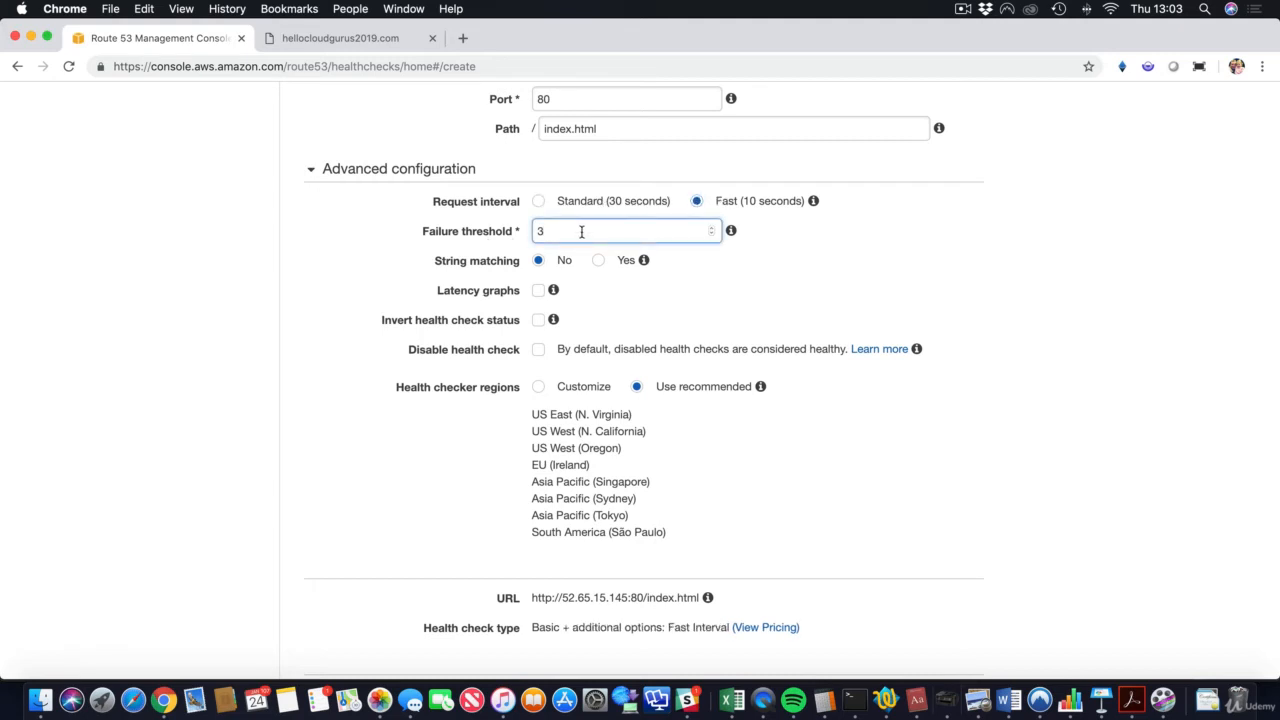
key(BackSpace)
text(2)
click(853, 270)
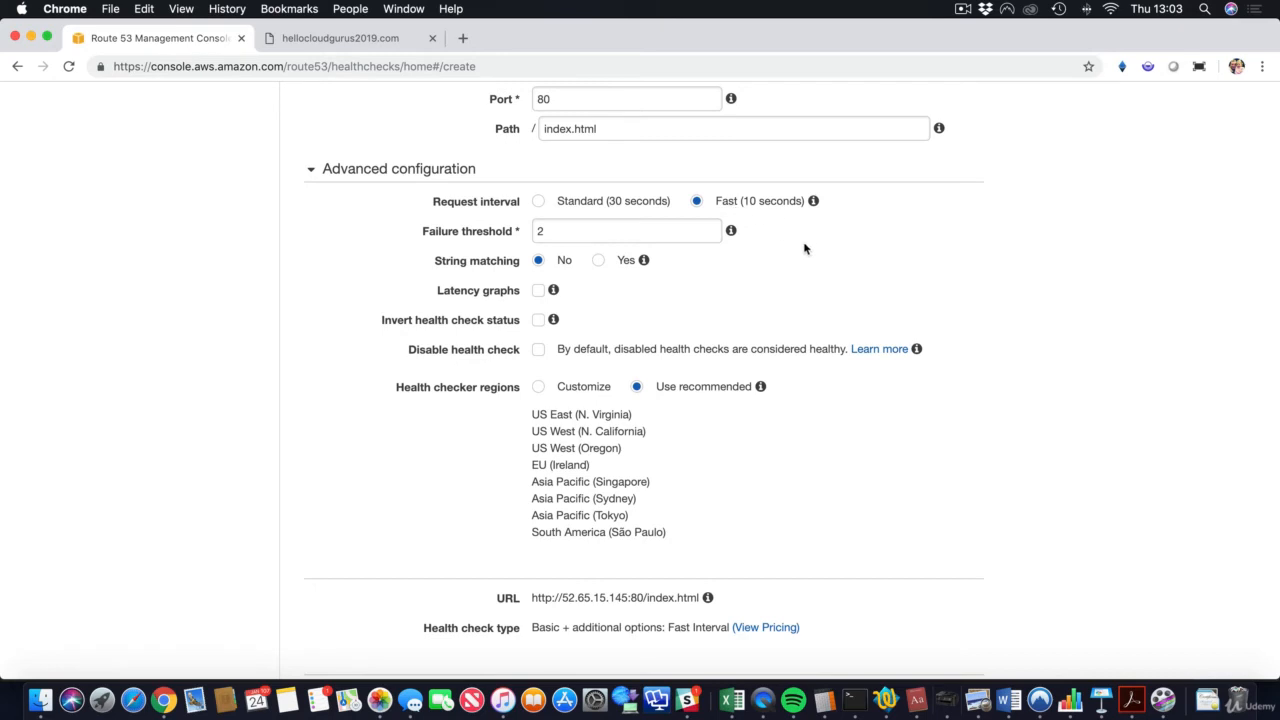
Step: Create the Sydney health check without an alarm
scroll(805, 248, down, 5)
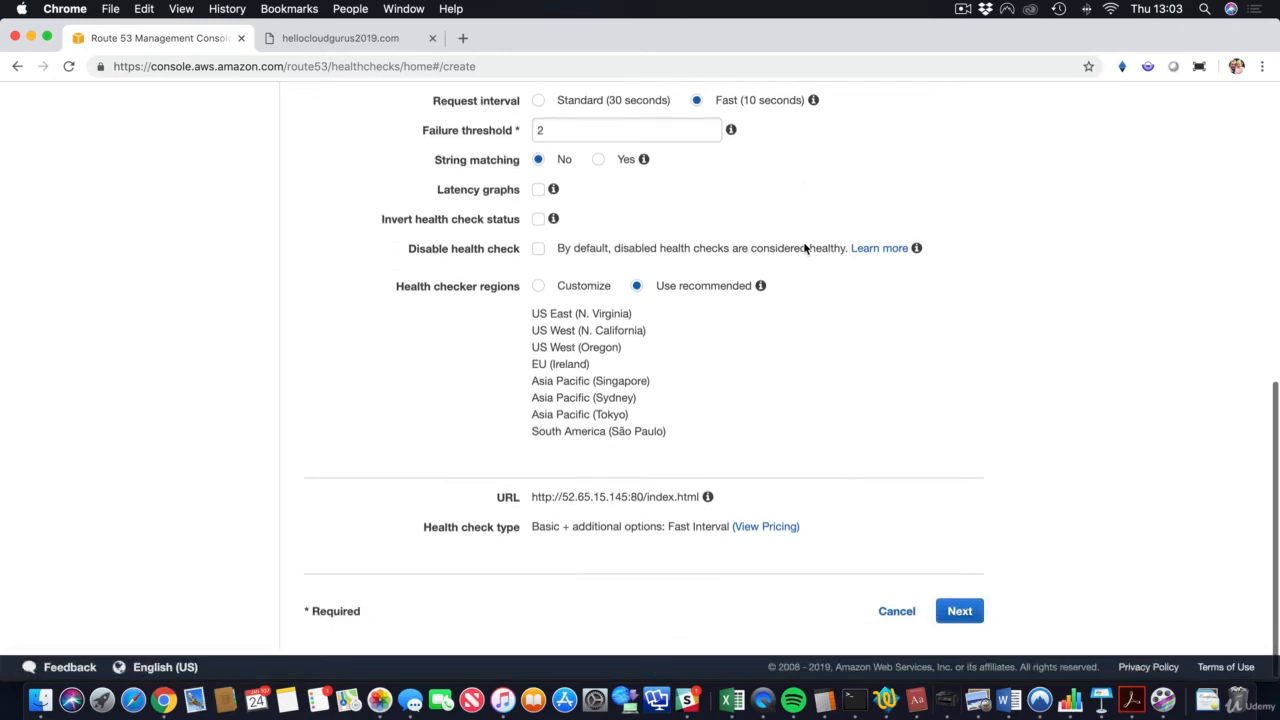
click(960, 605)
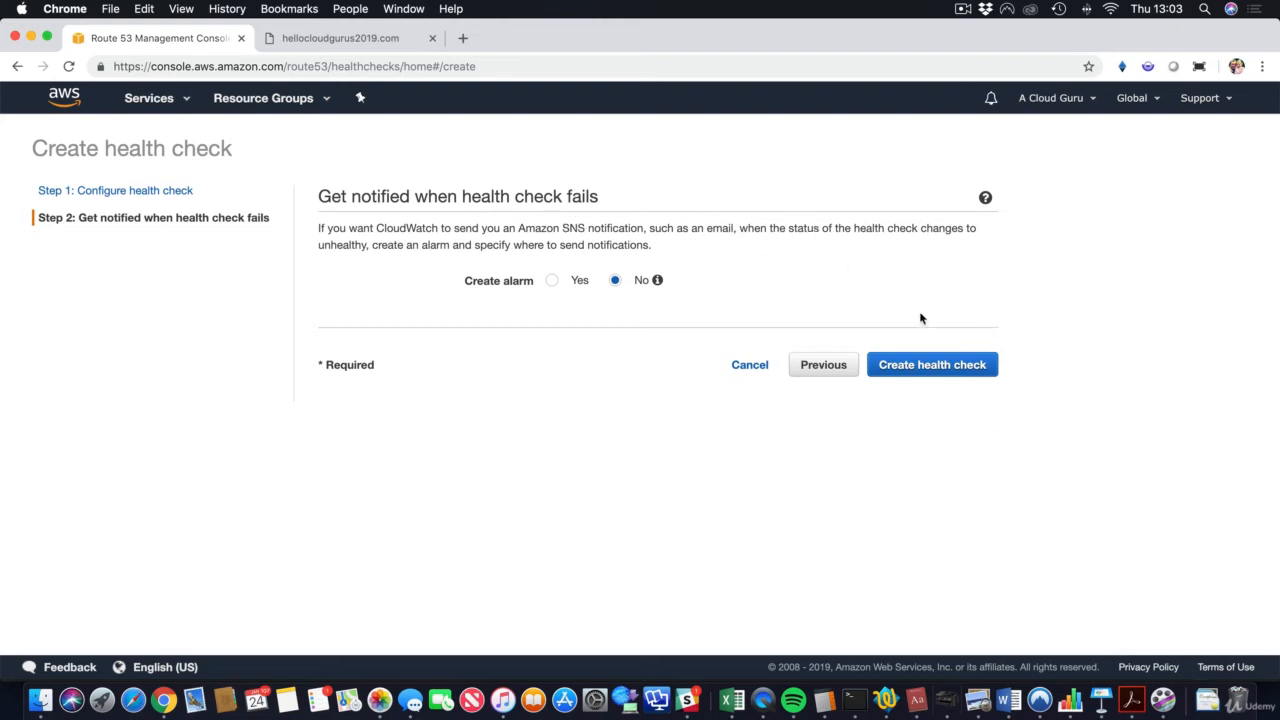
click(962, 366)
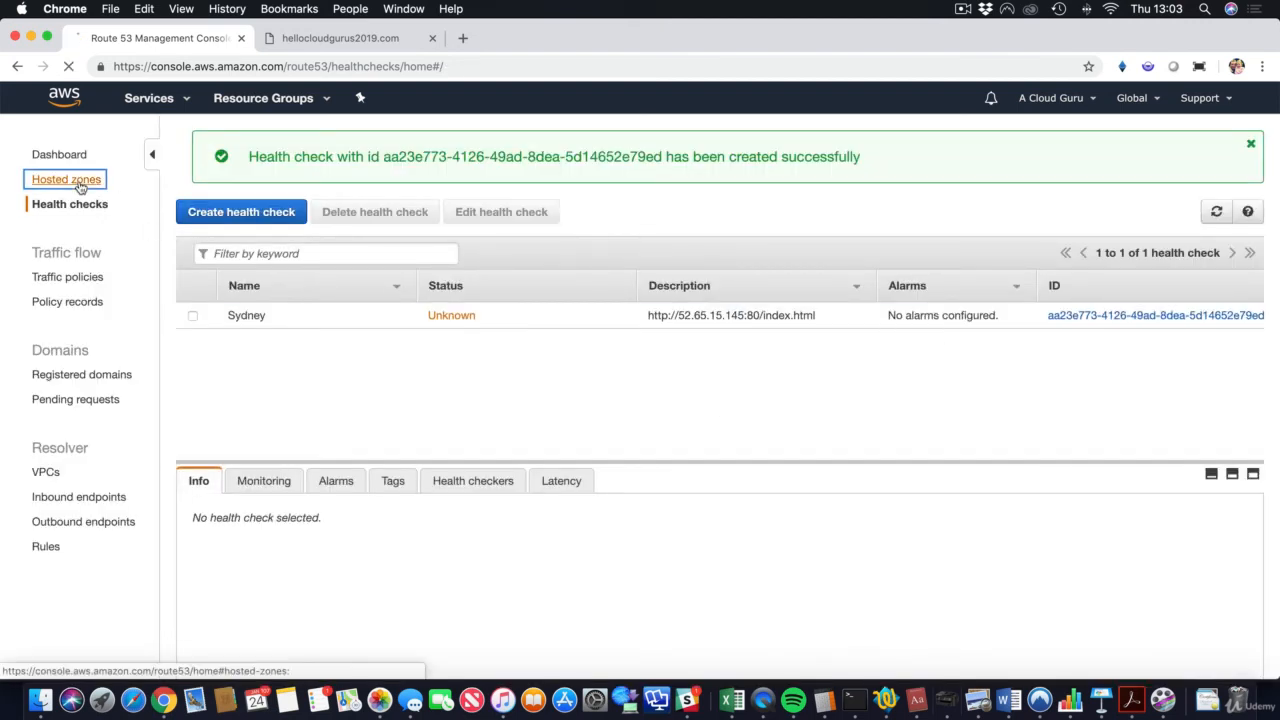
Step: In hellocloudgurus2019.com, enable health check association on the Ireland record and pick Sydney
click(66, 179)
click(322, 247)
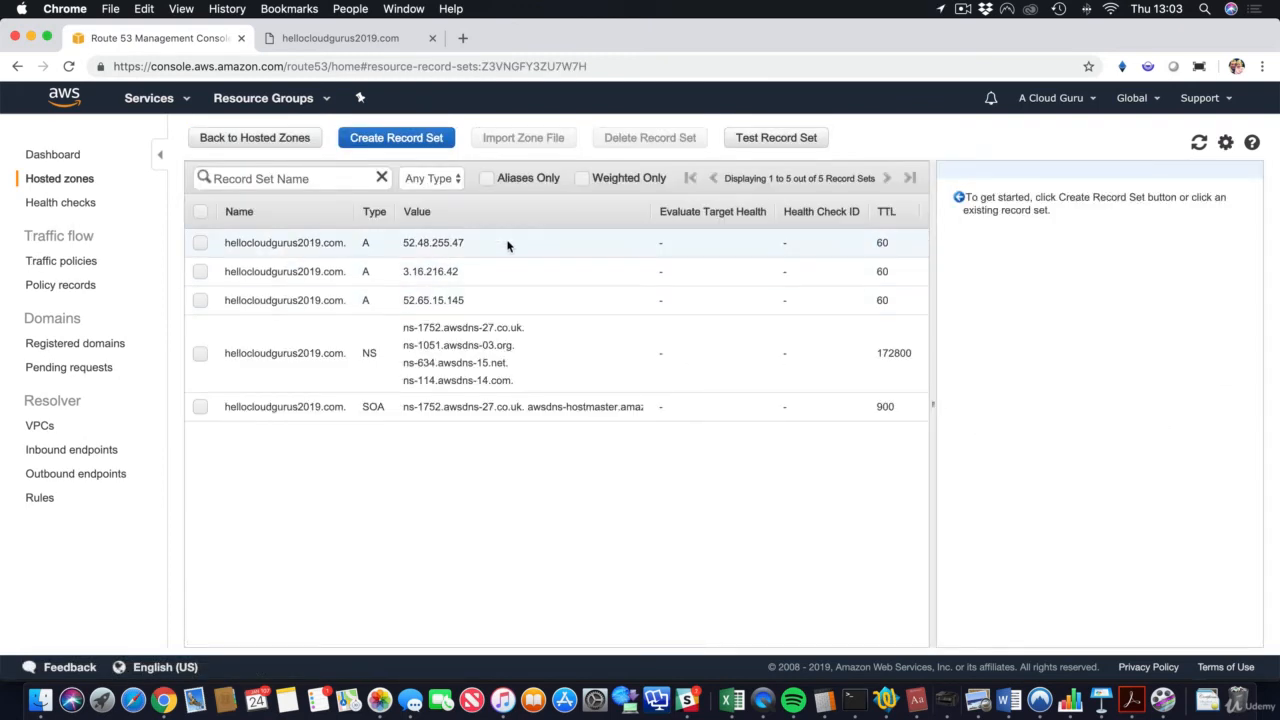
click(513, 247)
scroll(1200, 478, down, 1)
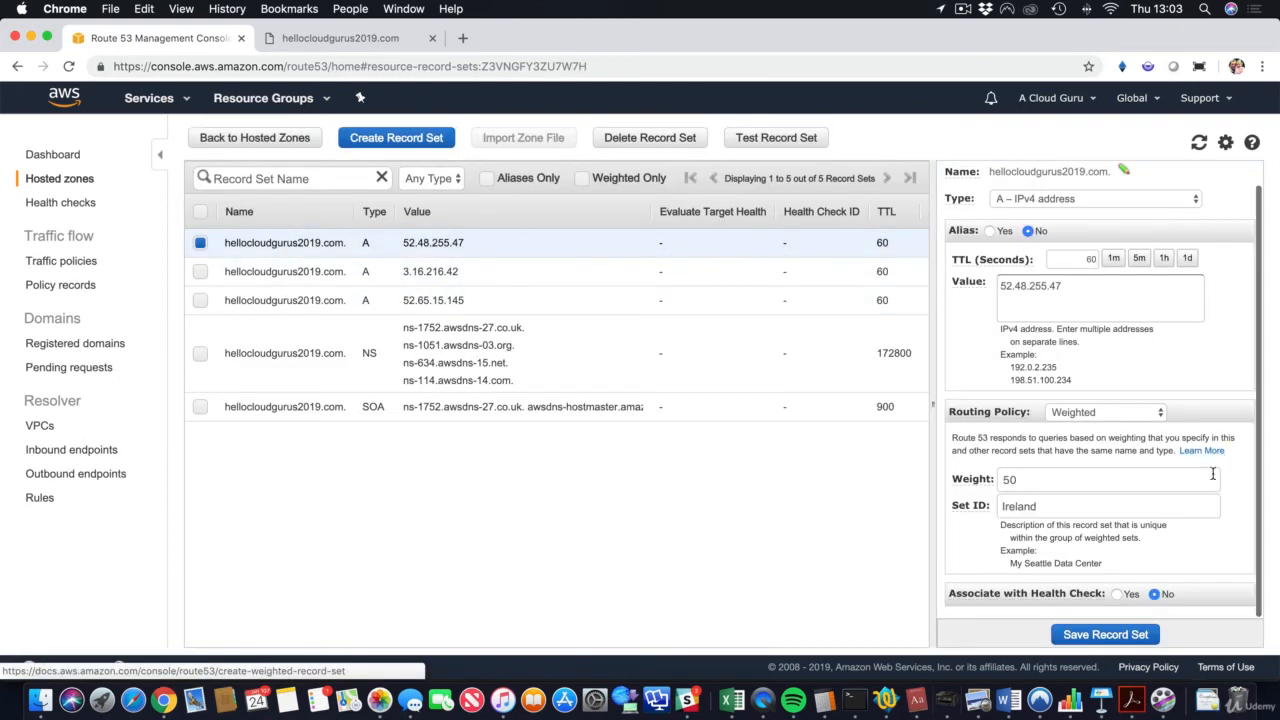
click(1128, 594)
scroll(1128, 596, down, 2)
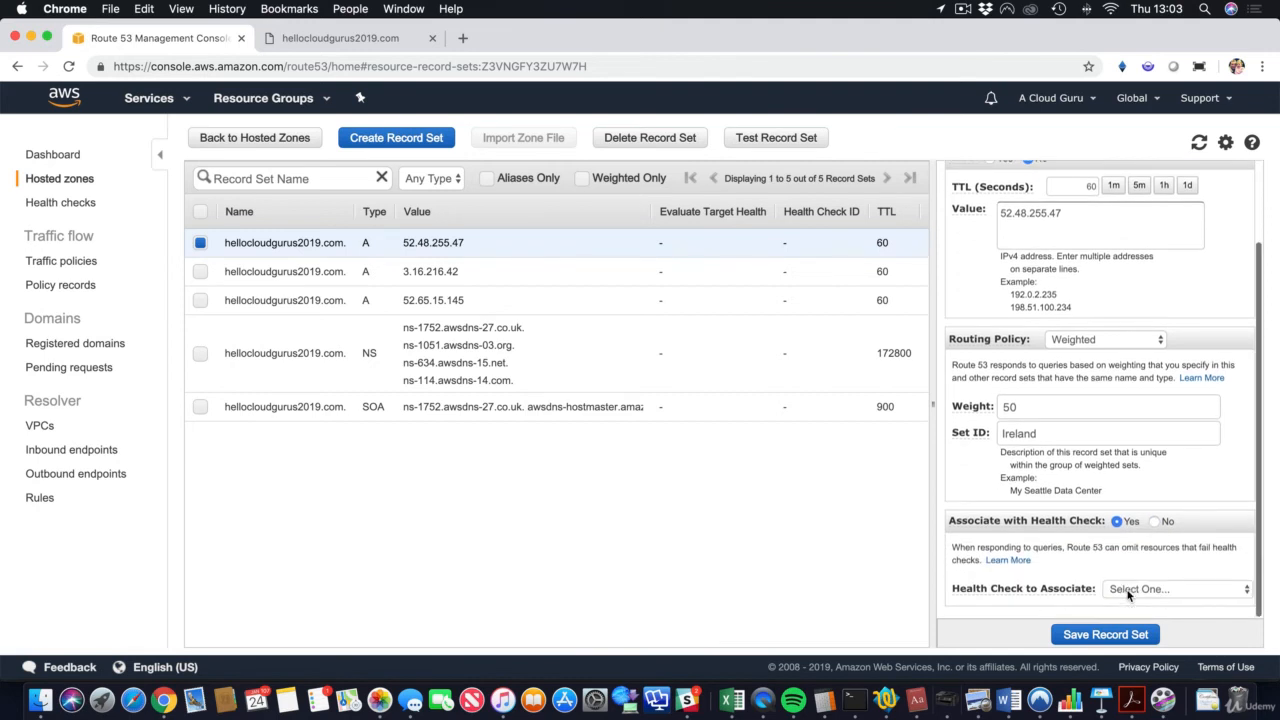
click(1135, 589)
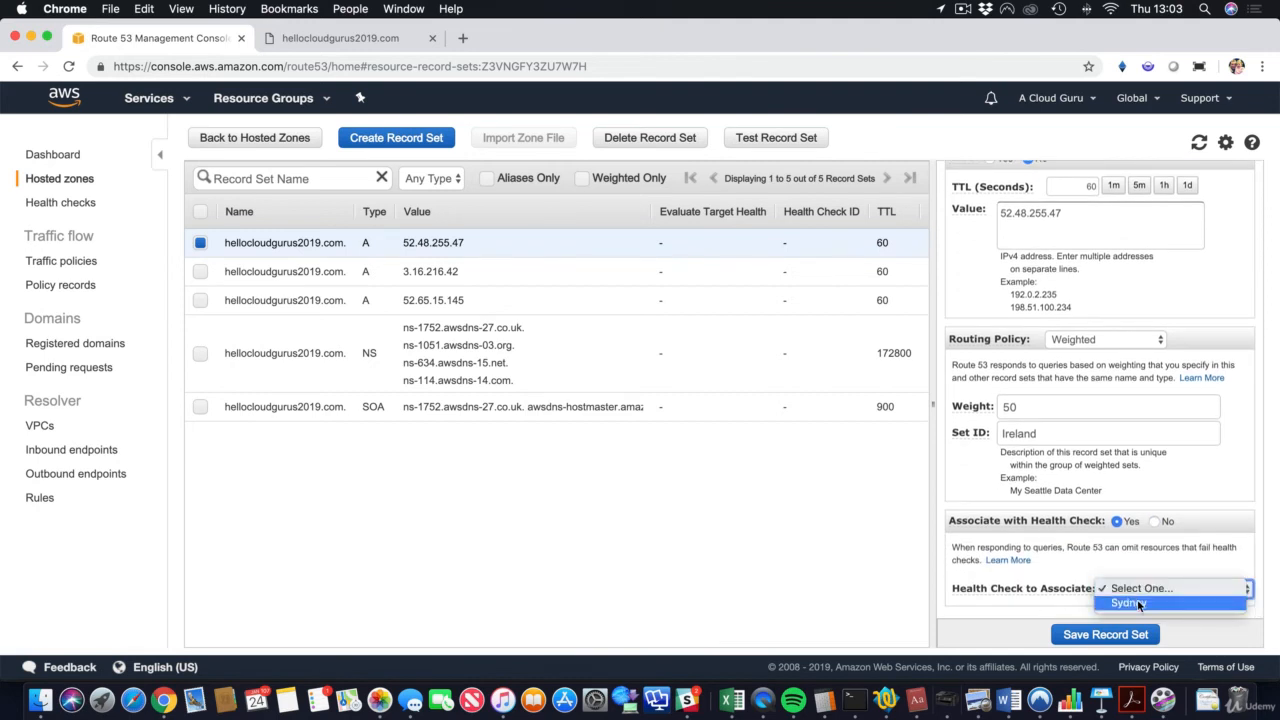
click(1137, 602)
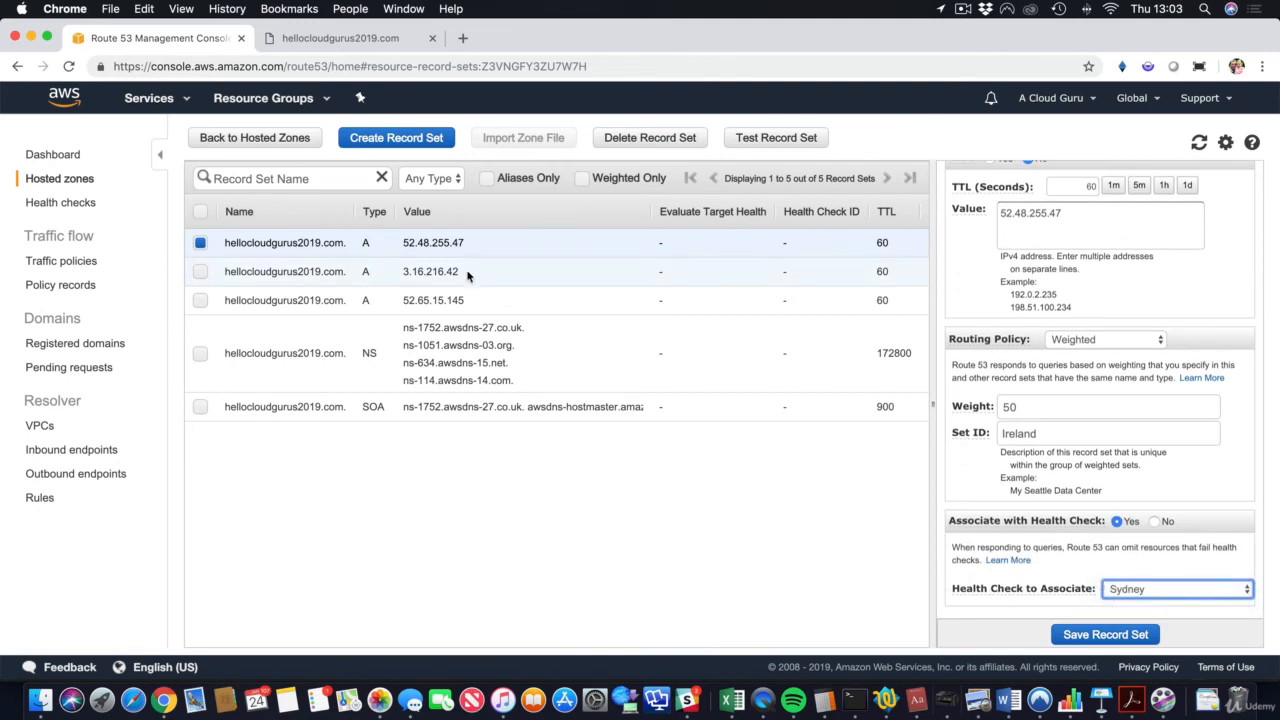
Step: Associate the 52.65.15.145 Sydney record with the Sydney health check and save it
click(476, 301)
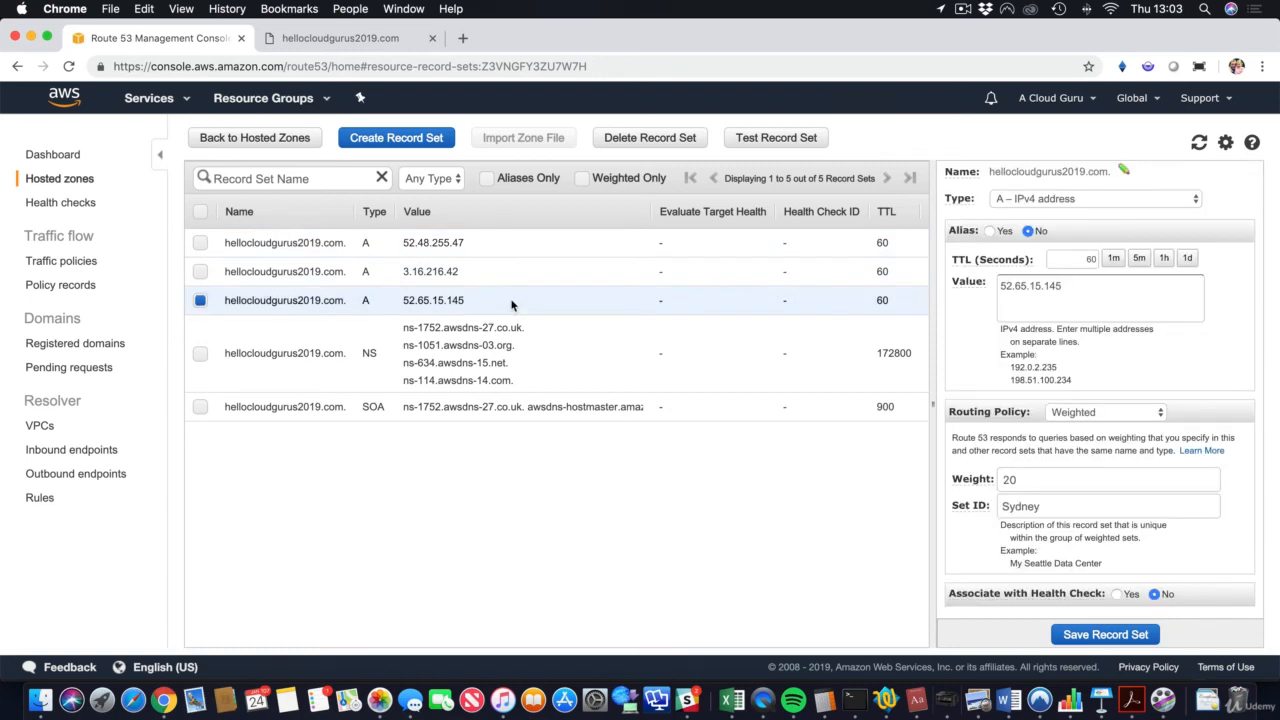
scroll(511, 304, right, 5)
scroll(511, 304, left, 5)
scroll(1174, 560, down, 1)
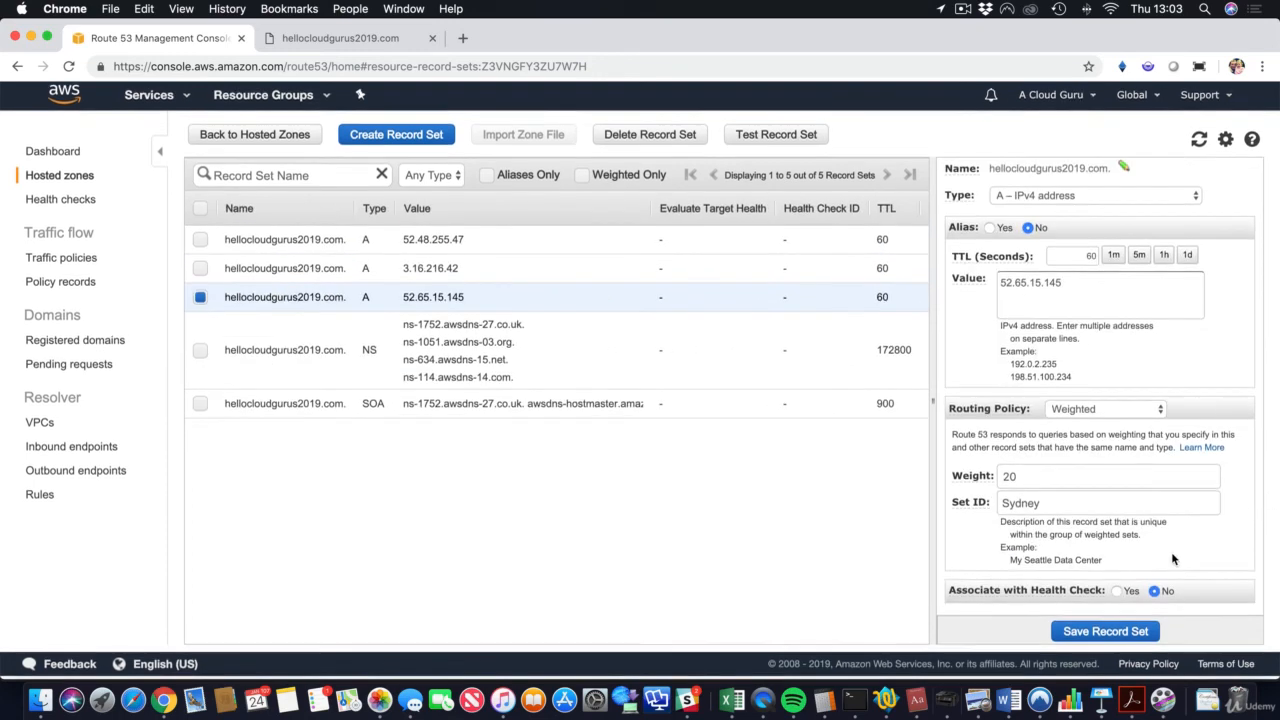
click(1118, 591)
click(1122, 588)
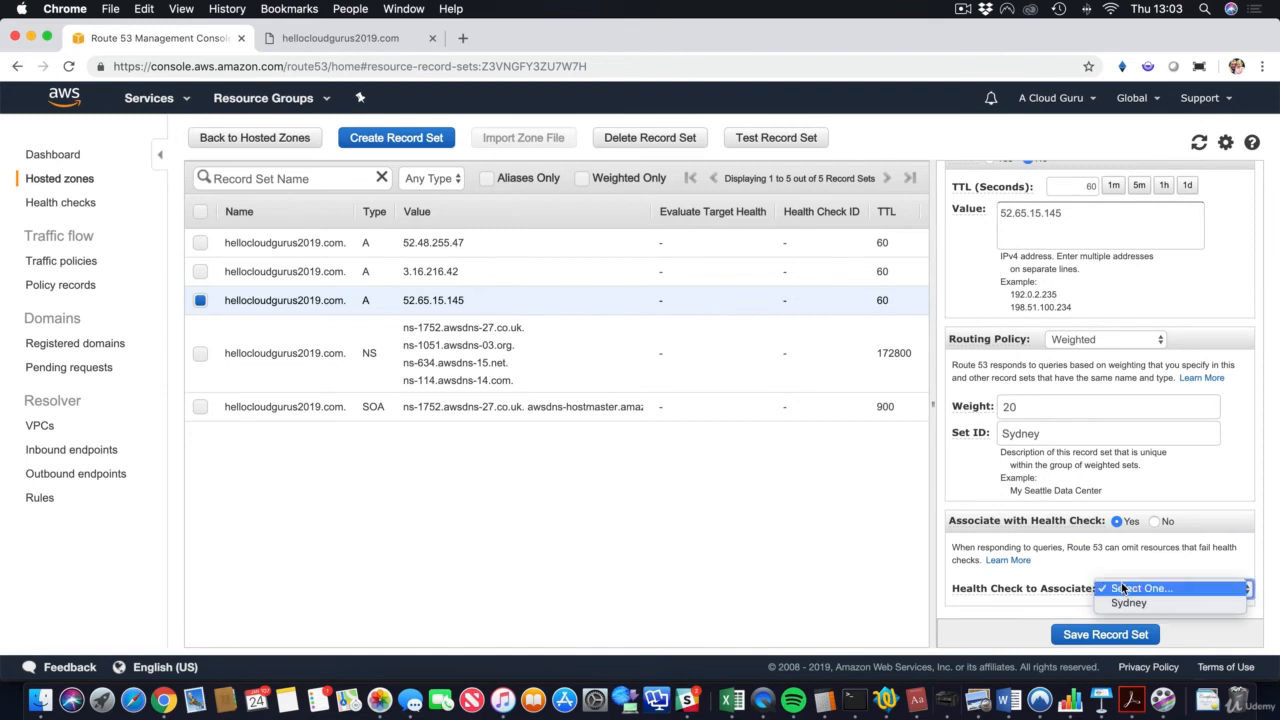
click(1137, 602)
click(1094, 636)
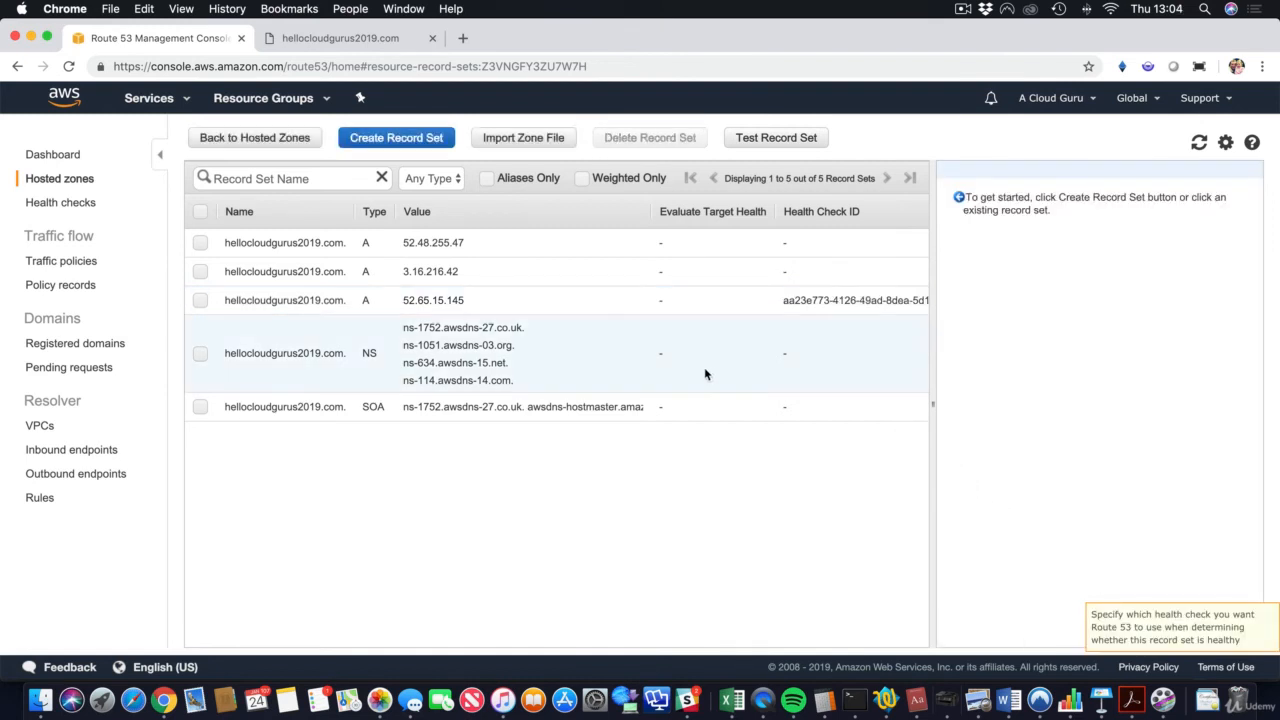
Step: Refresh the health checks so Sydney, Ohio (3.16.216.42) and Ireland (52.48.255.47) show Healthy
click(73, 204)
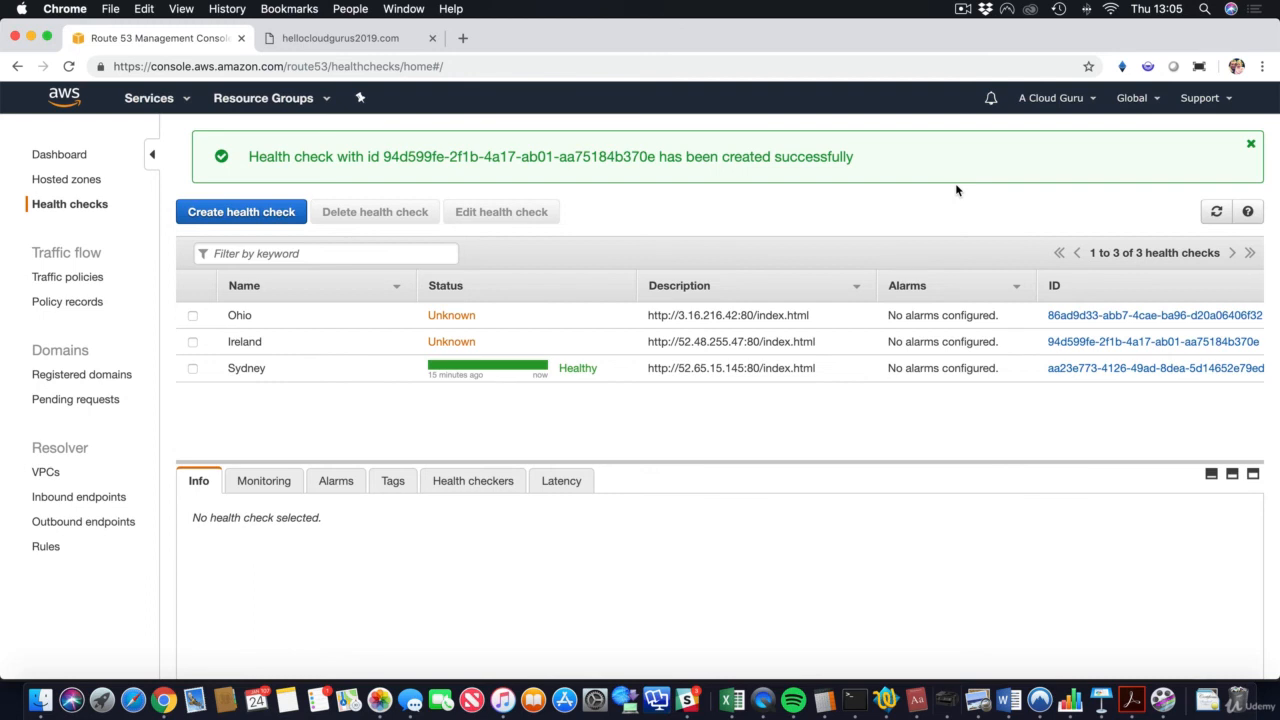
click(1216, 212)
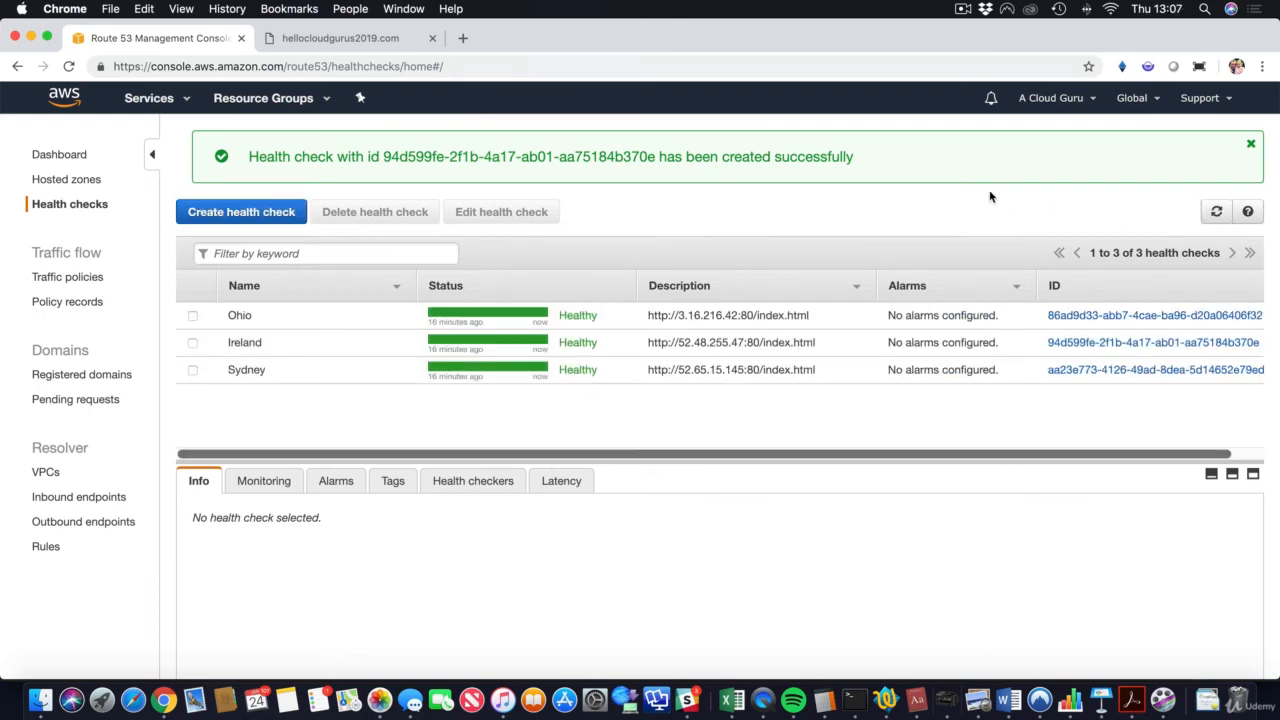
Step: Select the A records 52.48.255.47, 3.16.216.42 and 52.65.15.145 and delete them
click(80, 179)
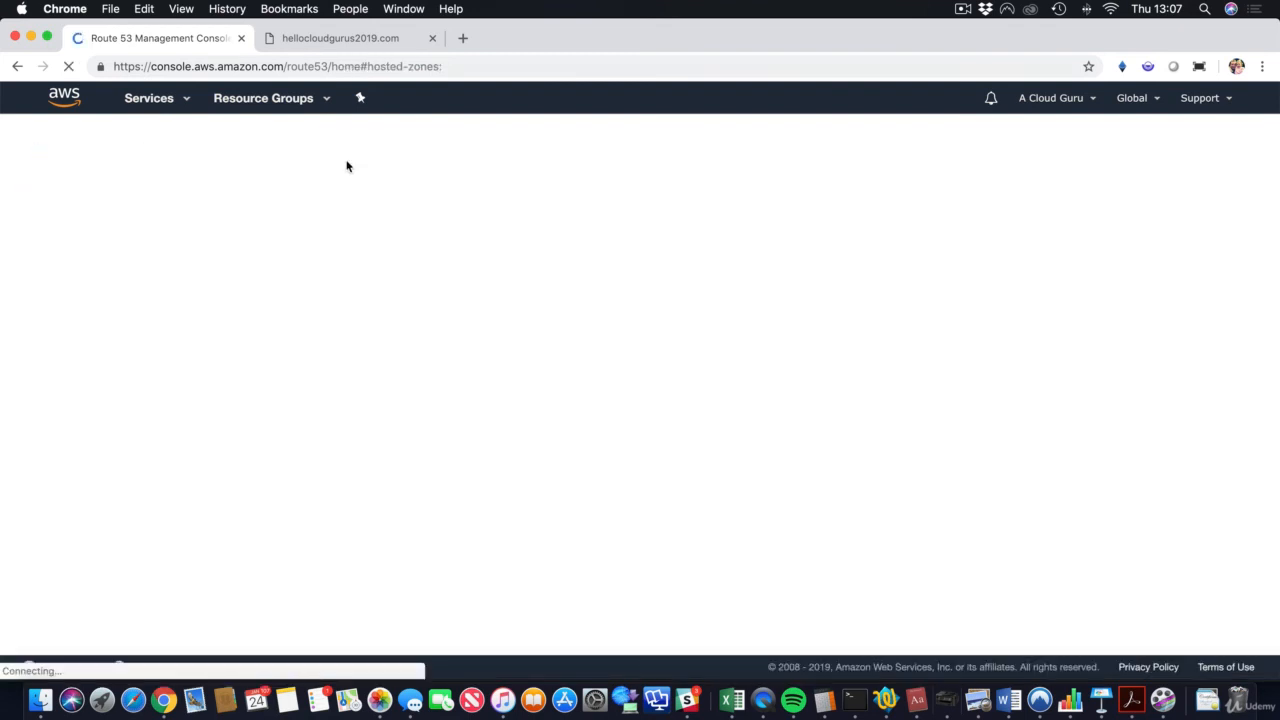
click(297, 246)
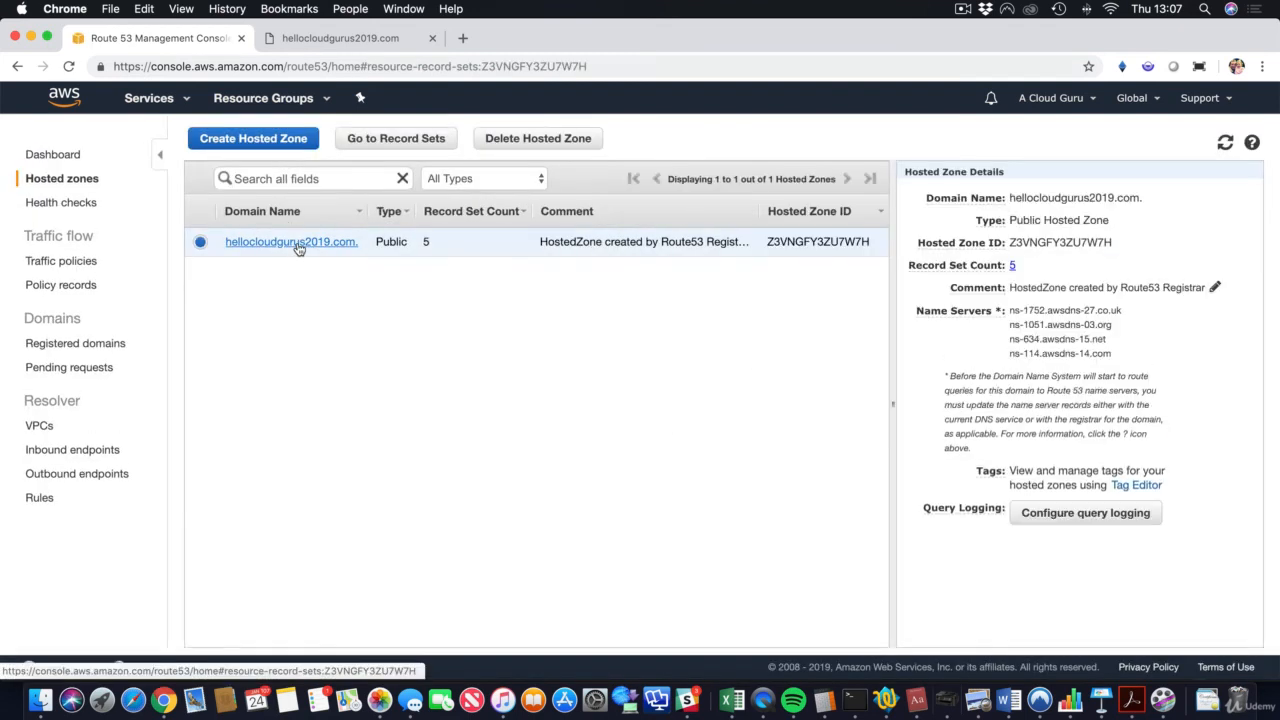
scroll(423, 291, left, 2)
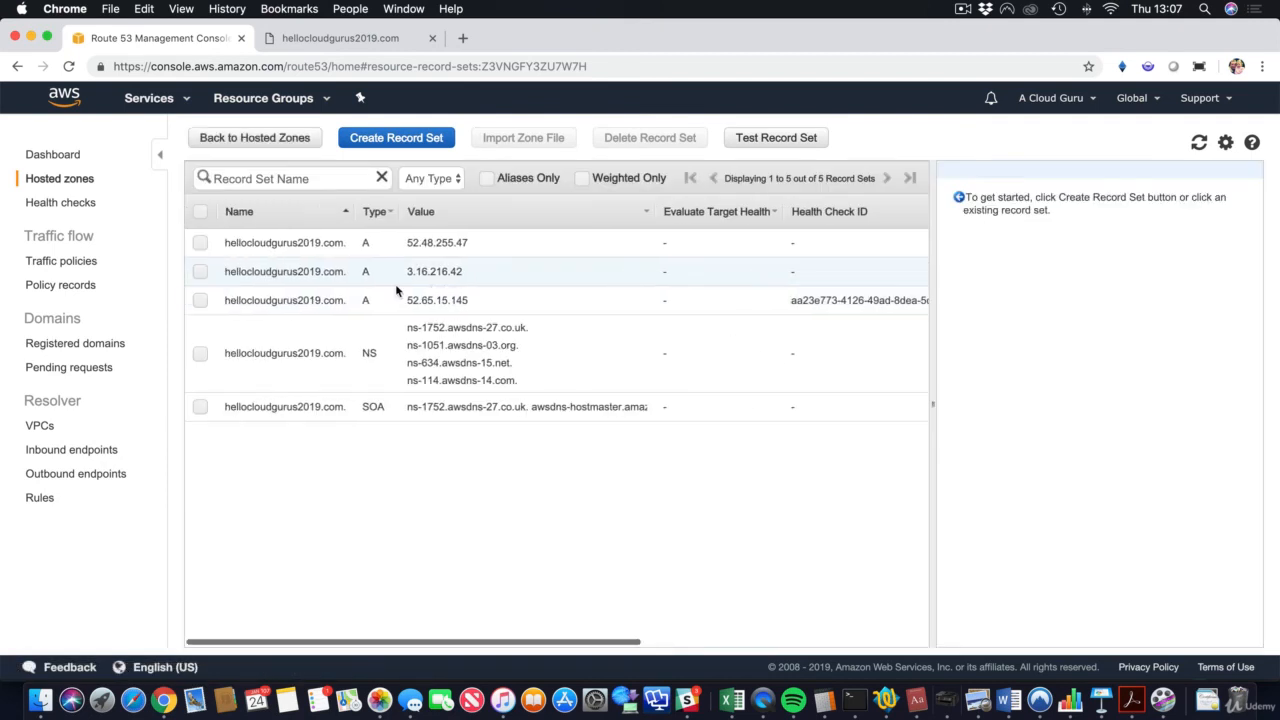
click(199, 250)
click(200, 271)
click(200, 300)
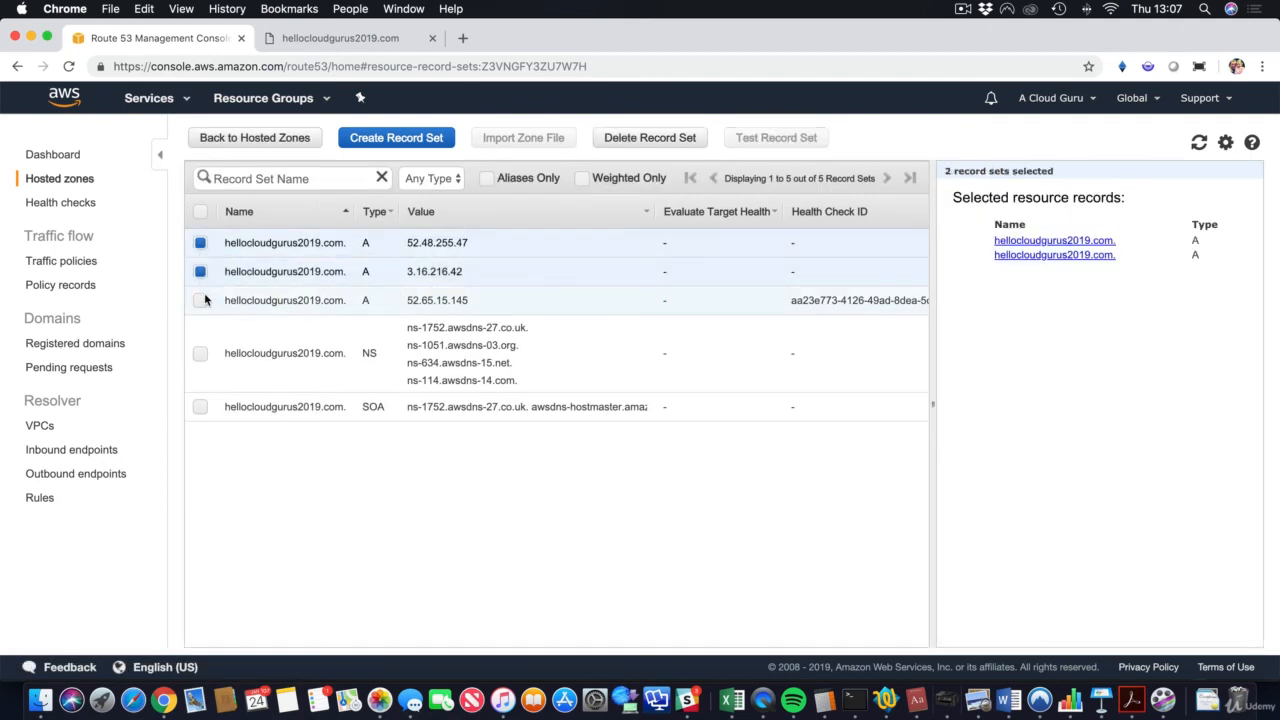
click(650, 137)
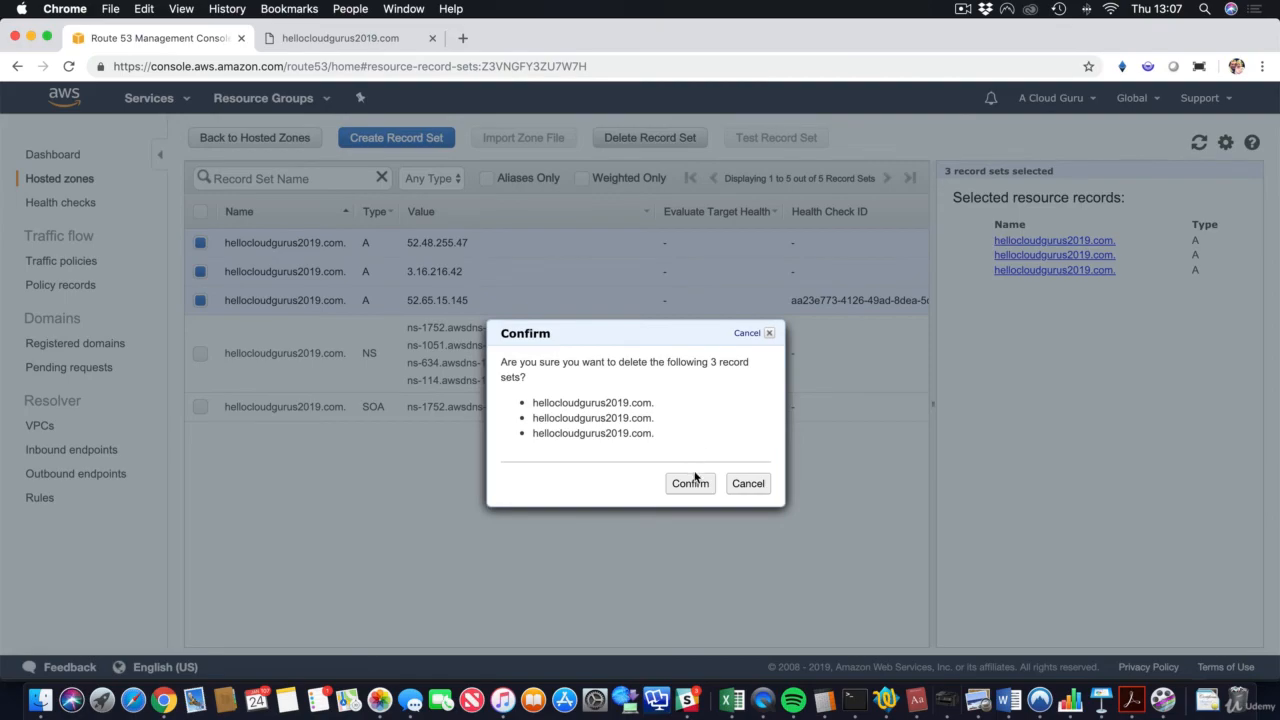
click(690, 483)
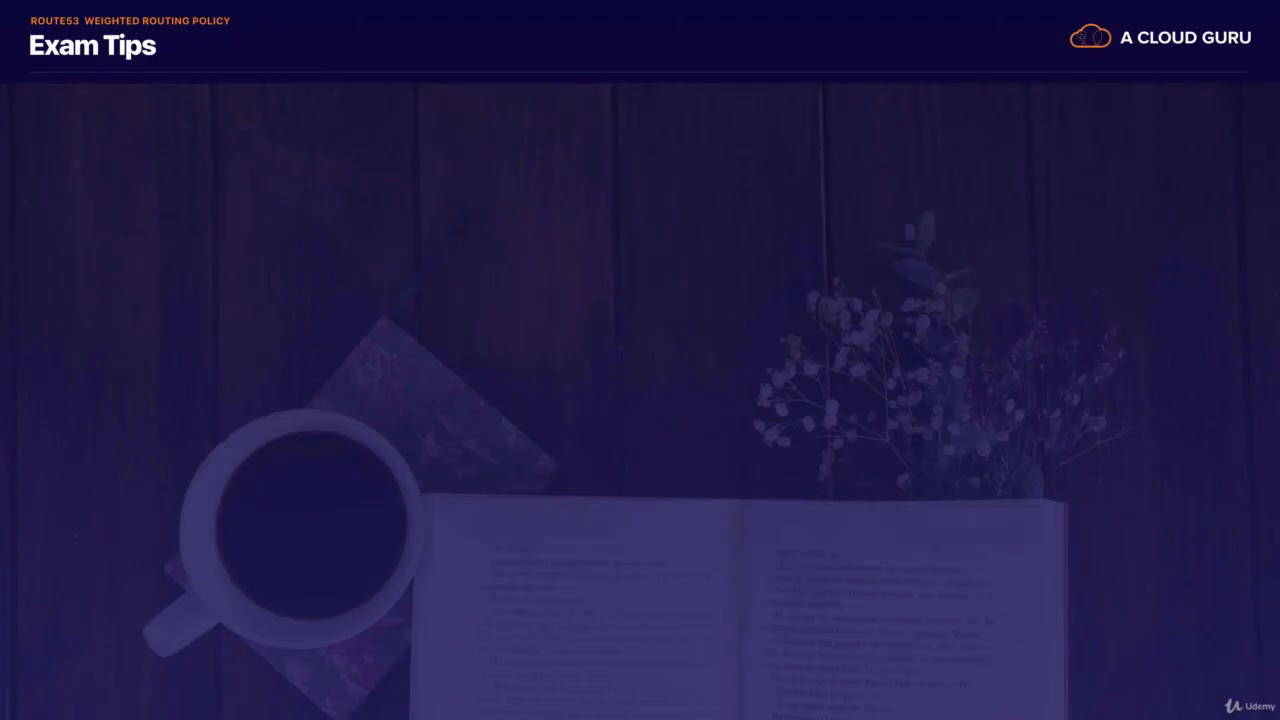